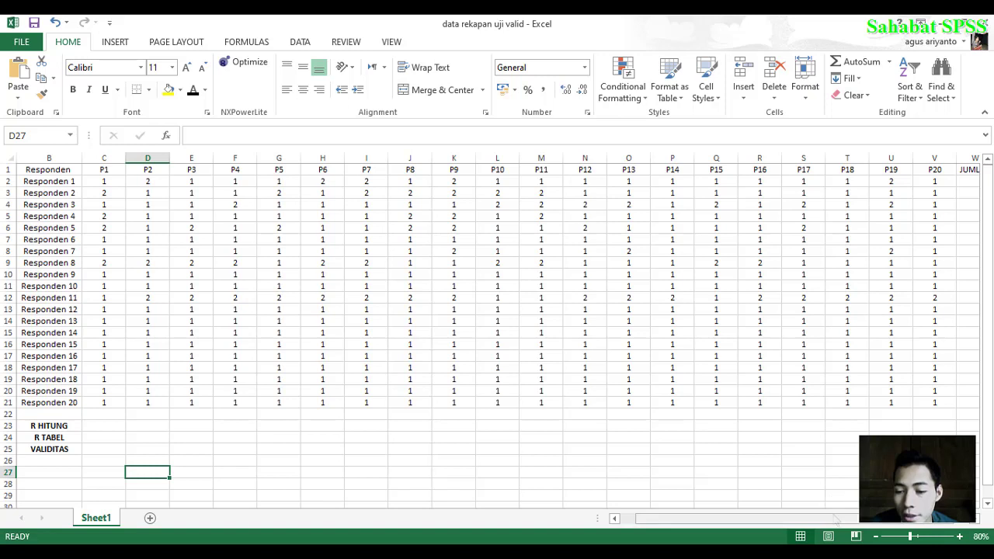
- Examine the Responden 1 scores for P1 to P20 and the JUMLAH formulas in W2 and W21
{"action": "left_click_drag", "start_coordinate": [836, 519], "coordinate": [850, 519]}
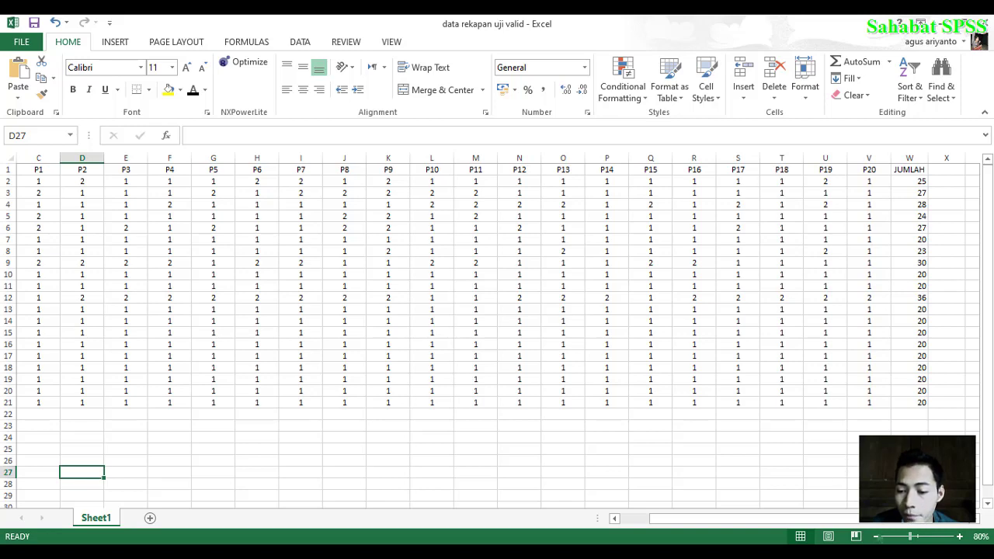
{"action": "left_click", "coordinate": [875, 536]}
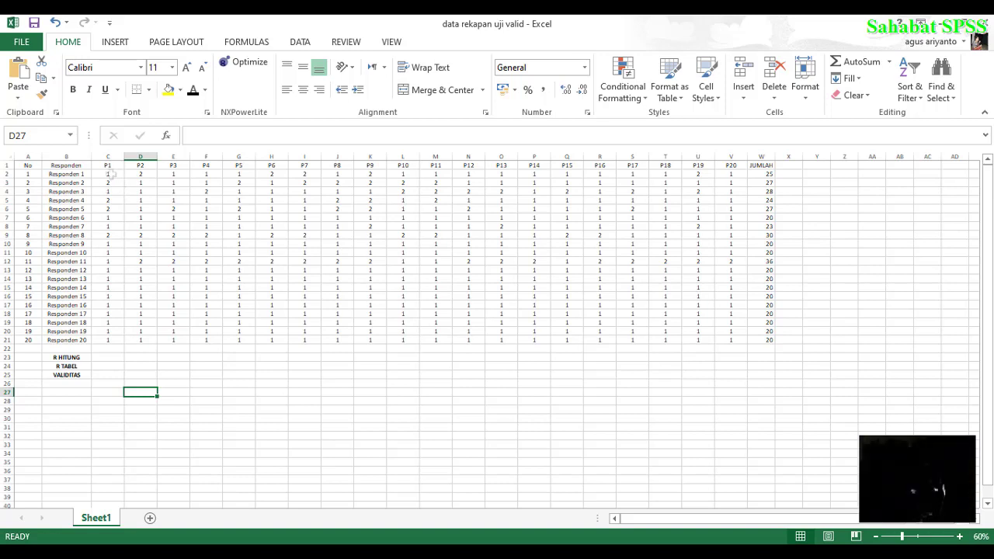
{"action": "left_click", "coordinate": [112, 175]}
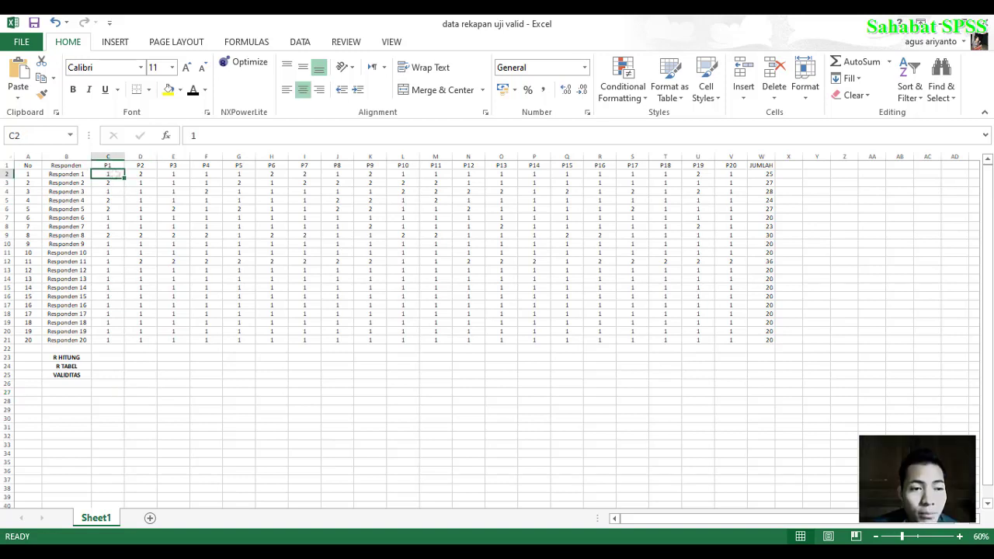
{"action": "left_click_drag", "start_coordinate": [115, 176], "coordinate": [729, 175]}
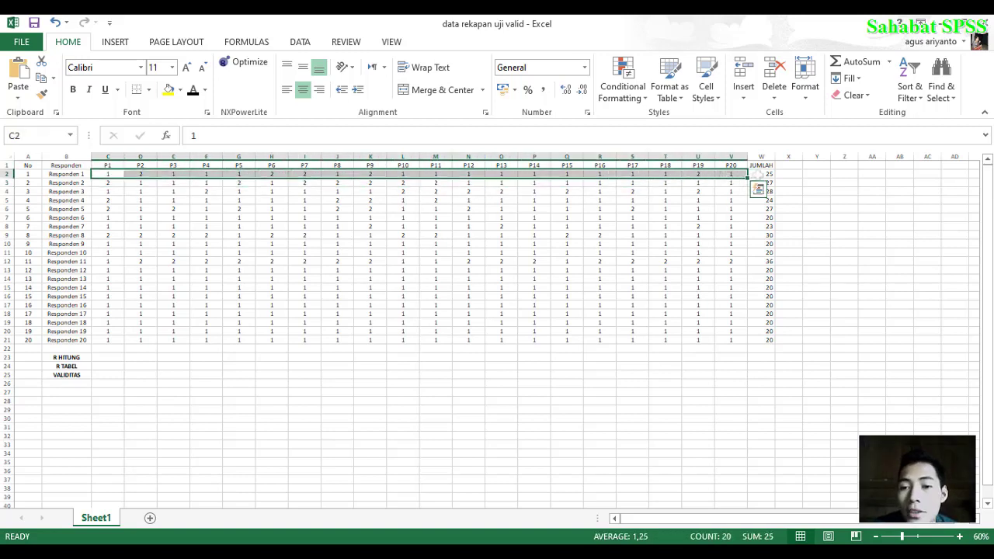
{"action": "left_click", "coordinate": [761, 174]}
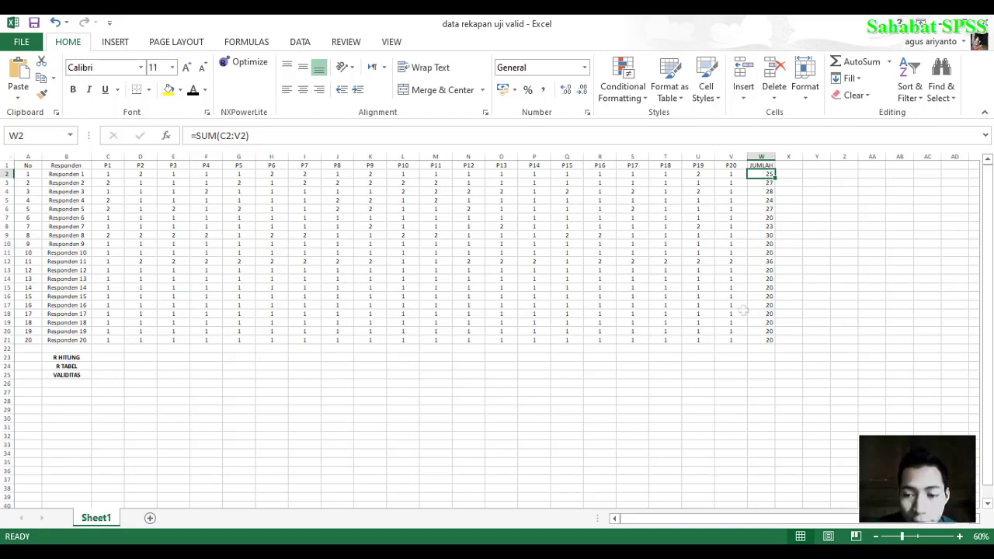
{"action": "left_click", "coordinate": [755, 340]}
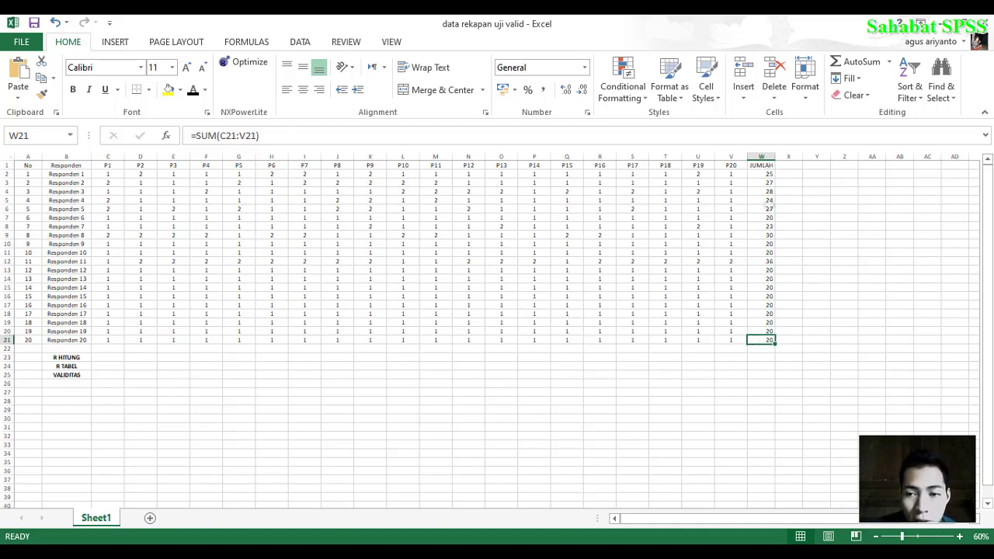
{"action": "left_click", "coordinate": [755, 174]}
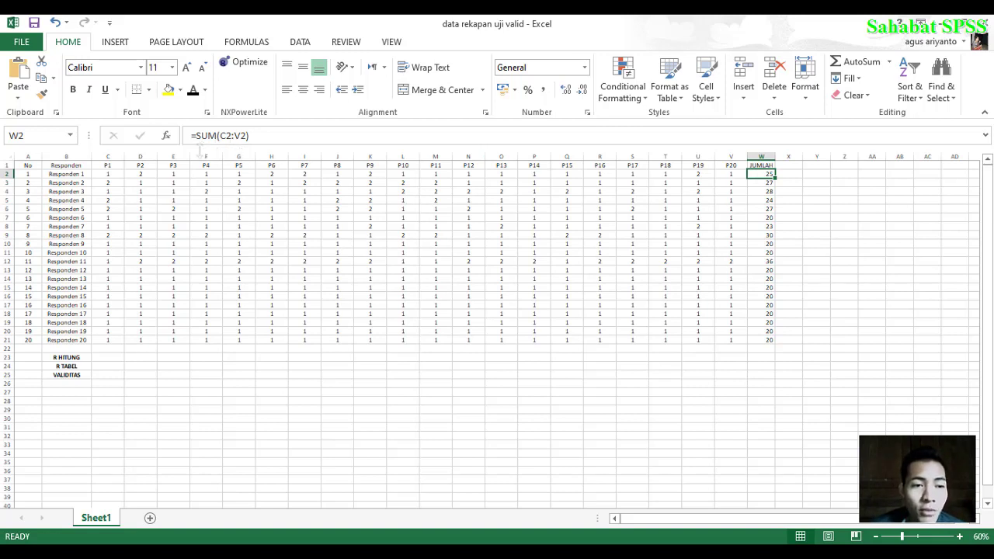
{"action": "left_click", "coordinate": [114, 175]}
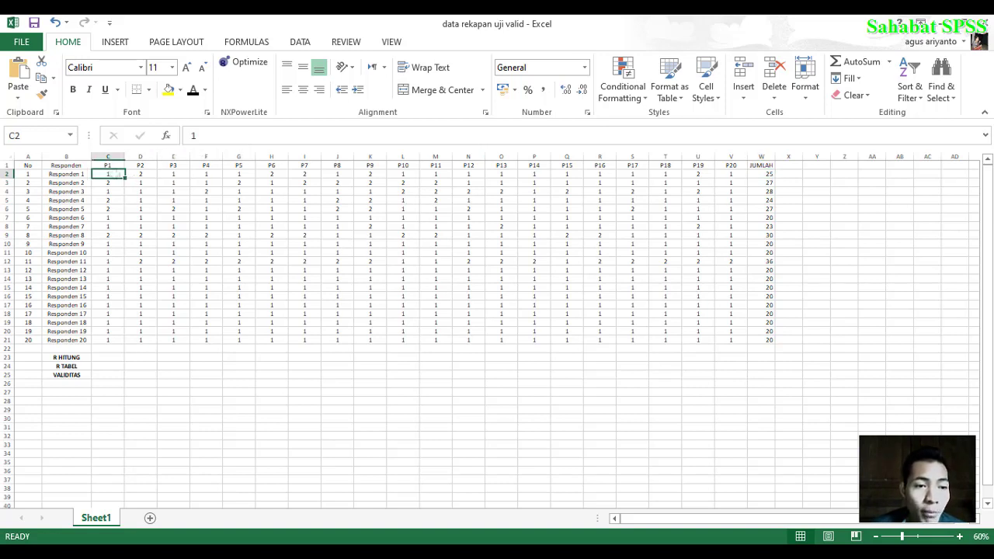
{"action": "left_click", "coordinate": [730, 174]}
- Fill the JUMLAH formula =SUM(C2:V2) from W2 down to W21 for all respondents
{"action": "left_click", "coordinate": [761, 174]}
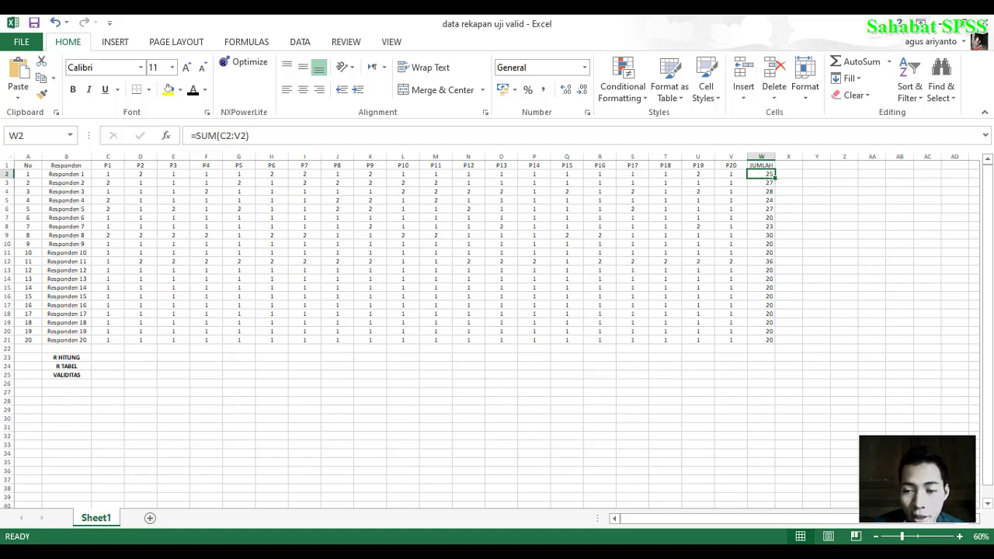
{"action": "left_click_drag", "start_coordinate": [774, 177], "coordinate": [773, 343]}
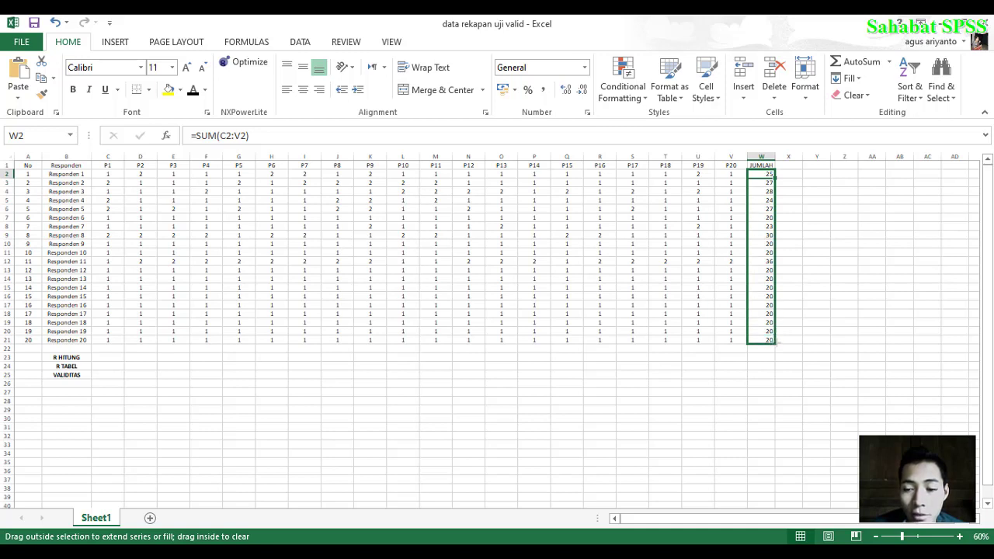
{"action": "left_click_drag", "start_coordinate": [773, 341], "coordinate": [774, 342]}
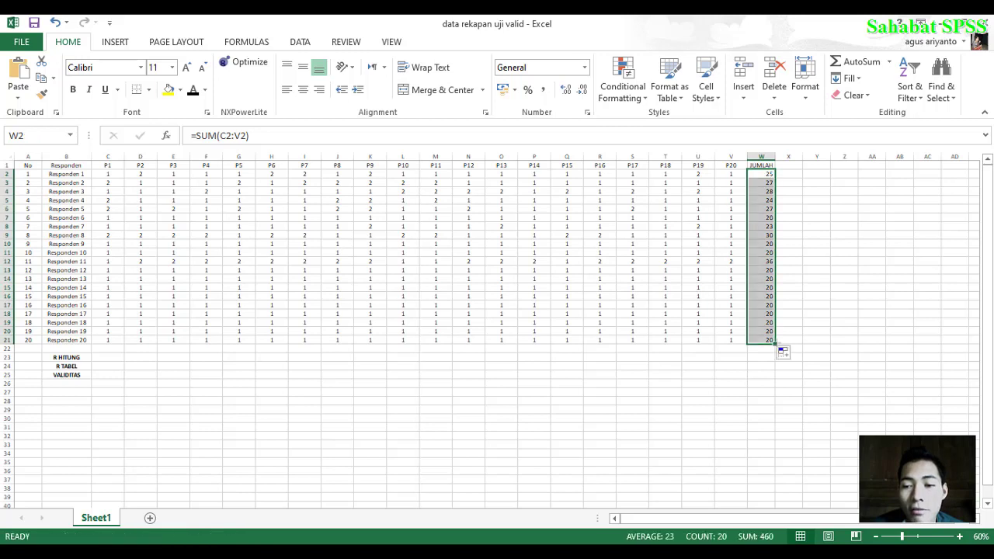
{"action": "left_click", "coordinate": [883, 241]}
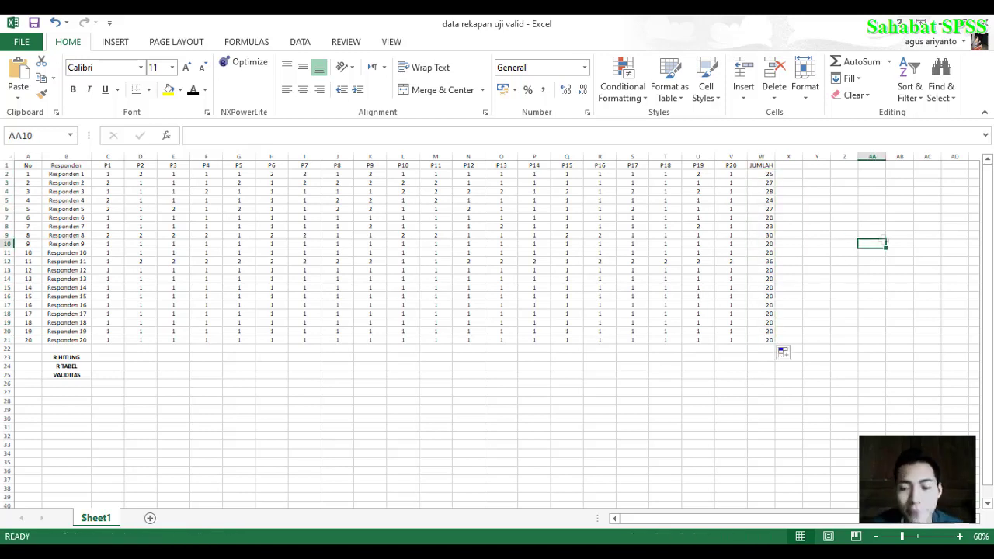
{"action": "left_click", "coordinate": [64, 359]}
{"action": "left_click", "coordinate": [108, 357]}
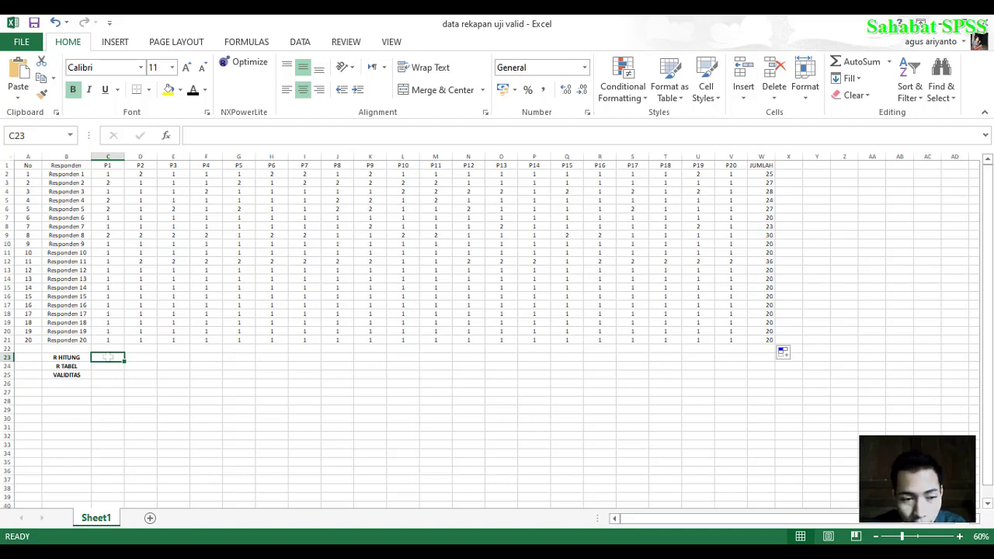
{"action": "type", "text": "="}
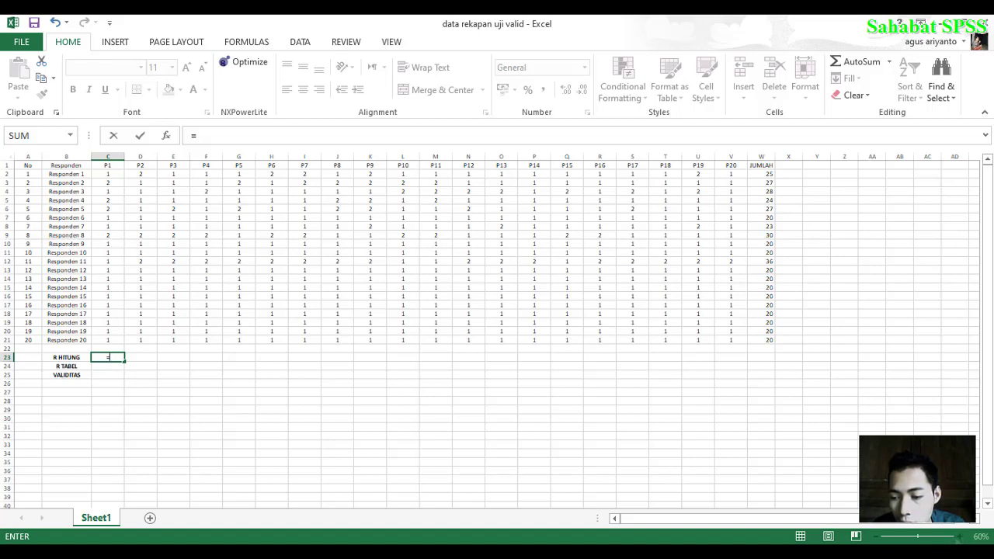
{"action": "left_click", "coordinate": [844, 399]}
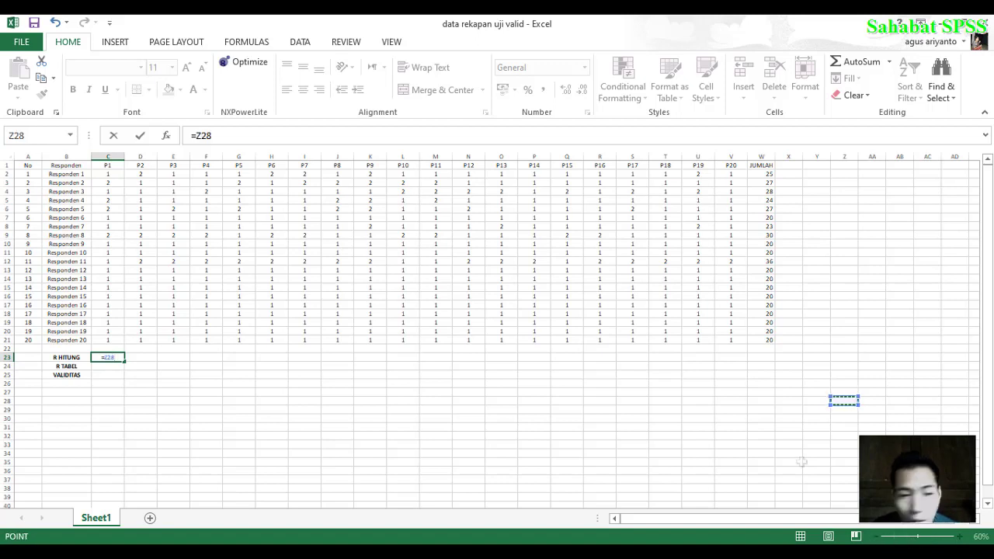
{"action": "left_click", "coordinate": [143, 366]}
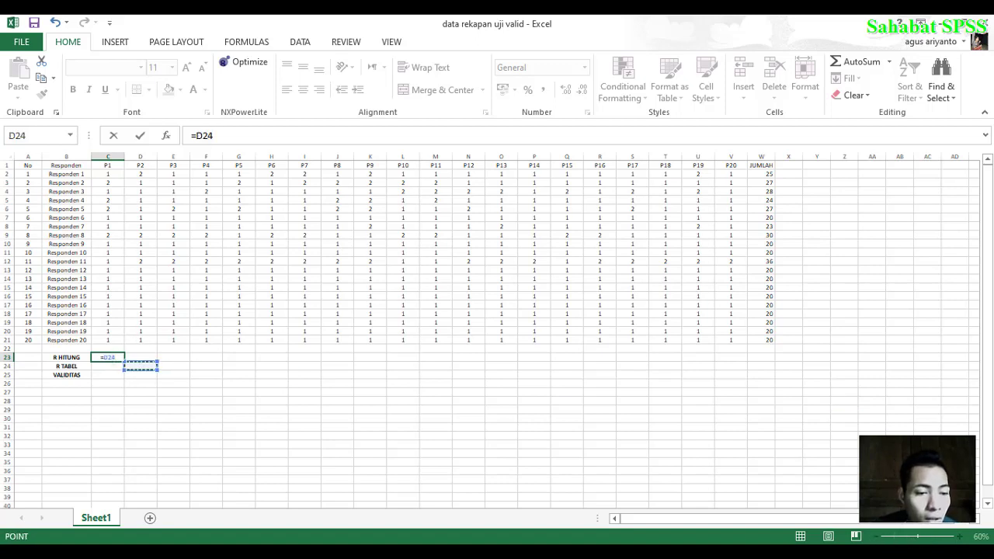
{"action": "key", "text": "BackSpace"}
{"action": "key", "text": "BackSpace"}
{"action": "key", "text": "BackSpace"}
{"action": "key", "text": "BackSpace"}
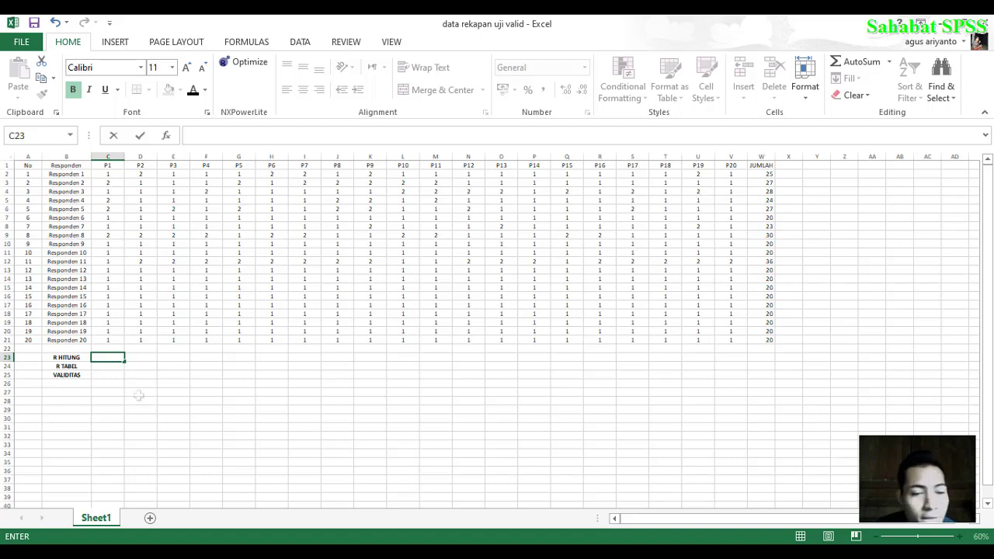
- Write the formula =CORREL(C2:C21;W2:W21) in C23, the R HITUNG cell for P1
{"action": "key", "text": "F2"}
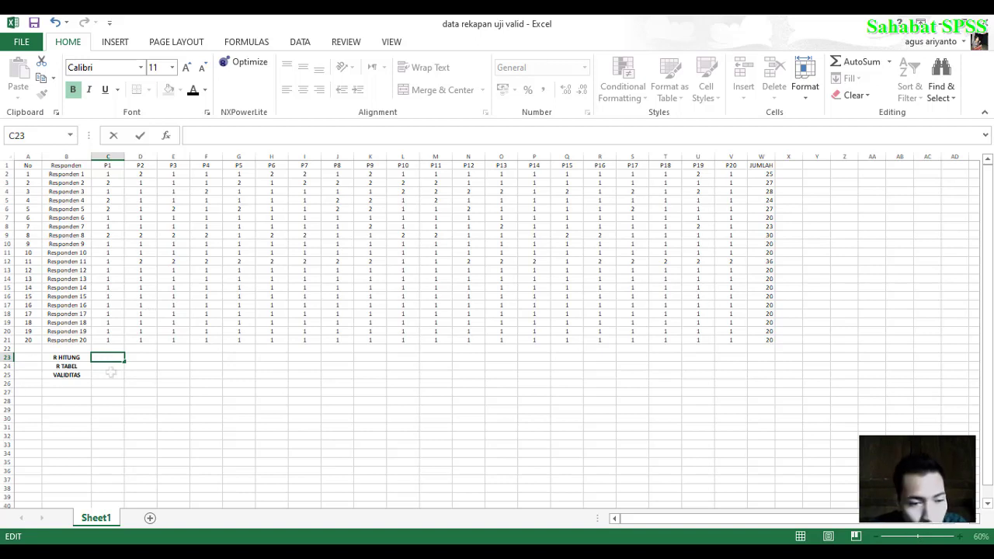
{"action": "type", "text": "=co"}
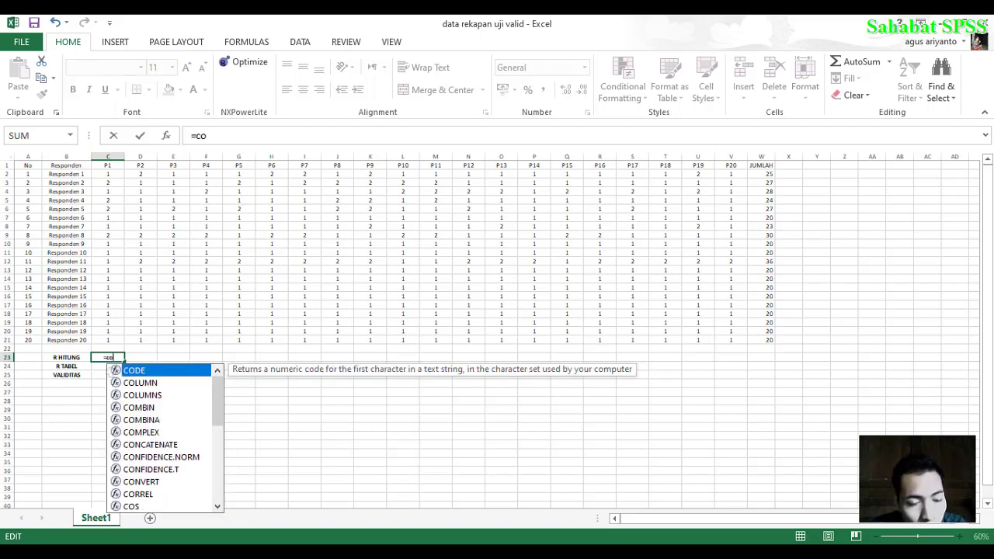
{"action": "type", "text": "r"}
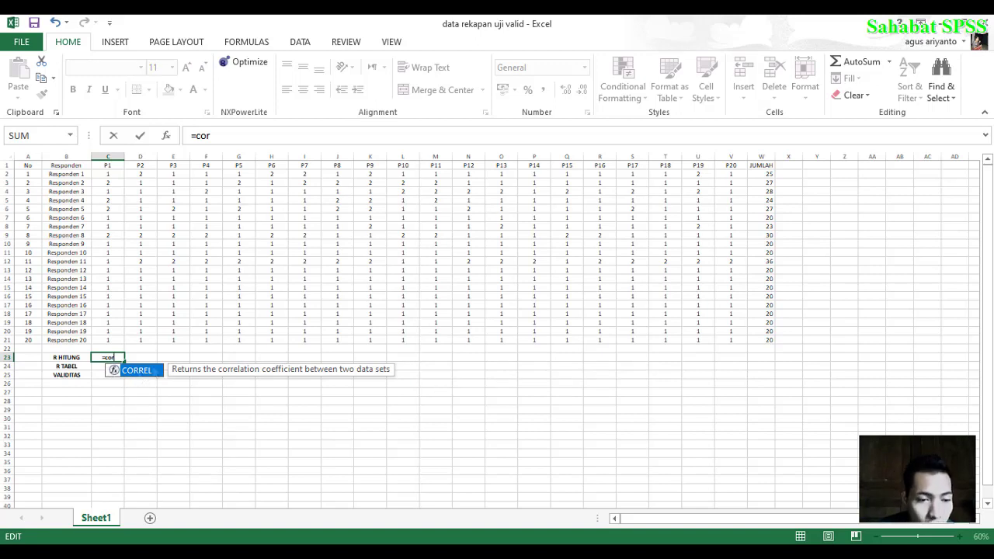
{"action": "double_click", "coordinate": [154, 375]}
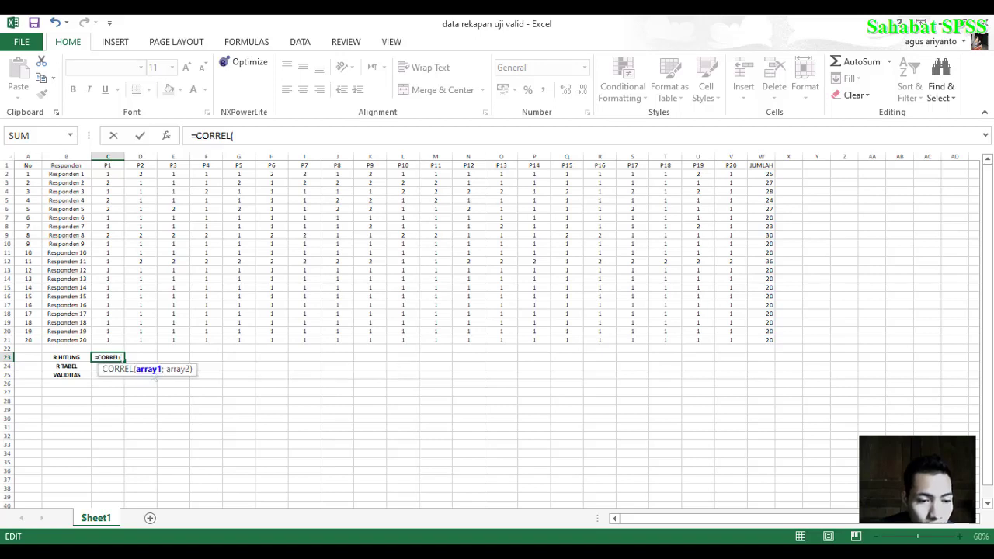
{"action": "left_click", "coordinate": [114, 174]}
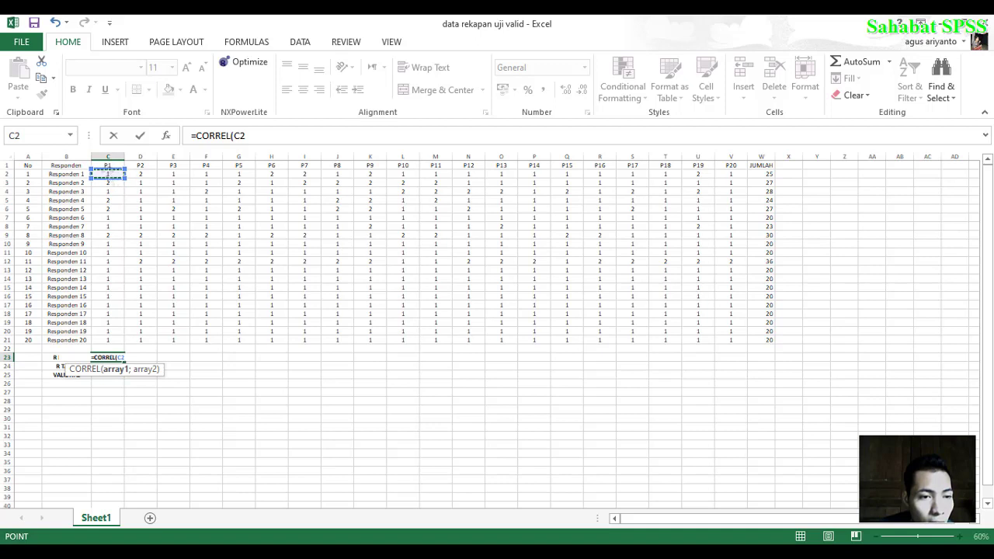
{"action": "left_click_drag", "start_coordinate": [108, 174], "coordinate": [116, 336]}
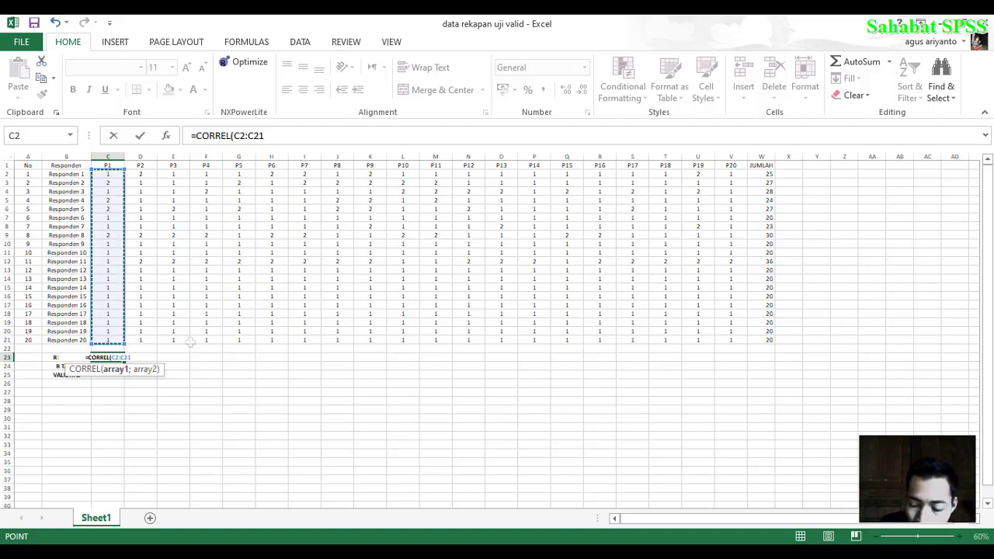
{"action": "type", "text": ";"}
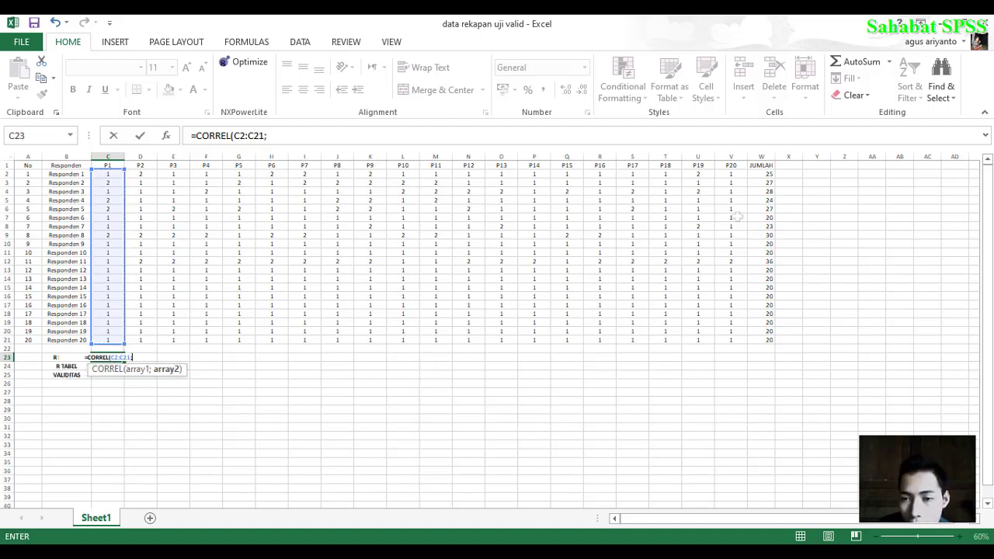
{"action": "left_click", "coordinate": [759, 176]}
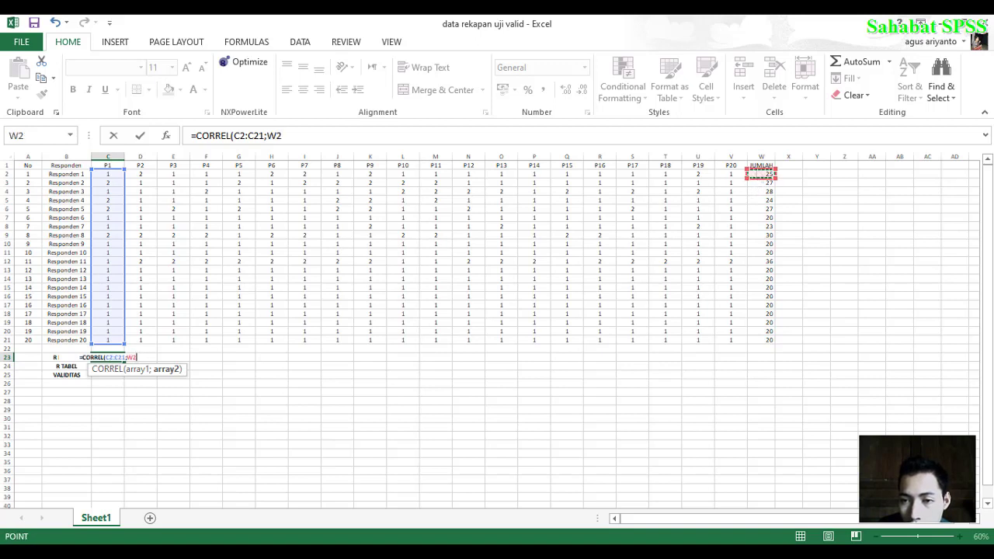
{"action": "left_click_drag", "start_coordinate": [758, 175], "coordinate": [759, 342]}
{"action": "type", "text": ")"}
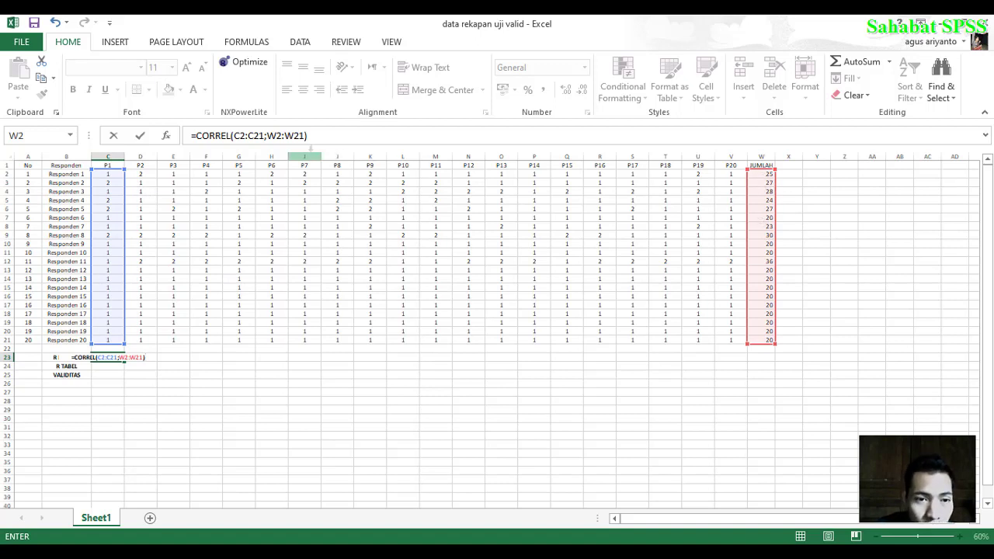
- Make the JUMLAH range in the C23 correlation formula absolute as $W$2:$W$21 and enter the formula
{"action": "left_click", "coordinate": [267, 136]}
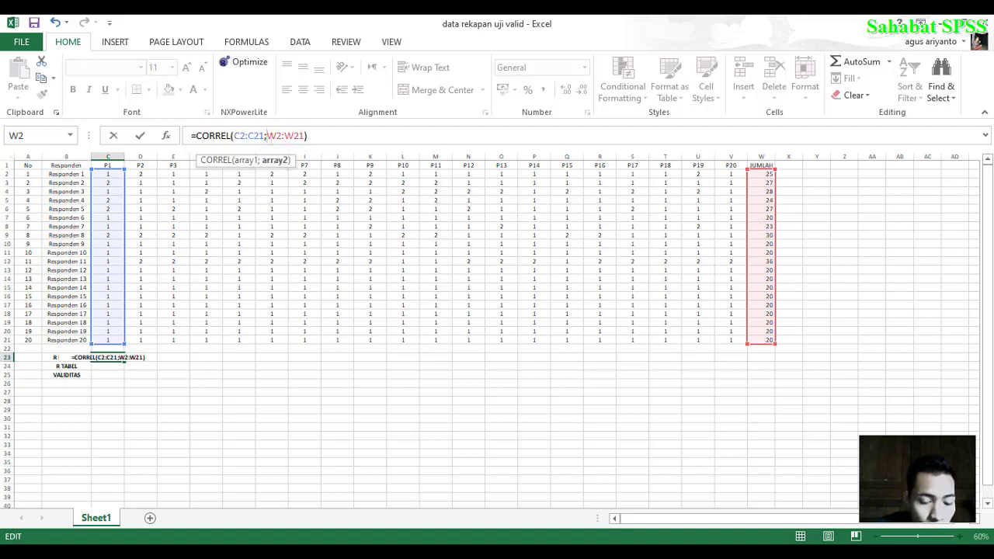
{"action": "type", "text": "$"}
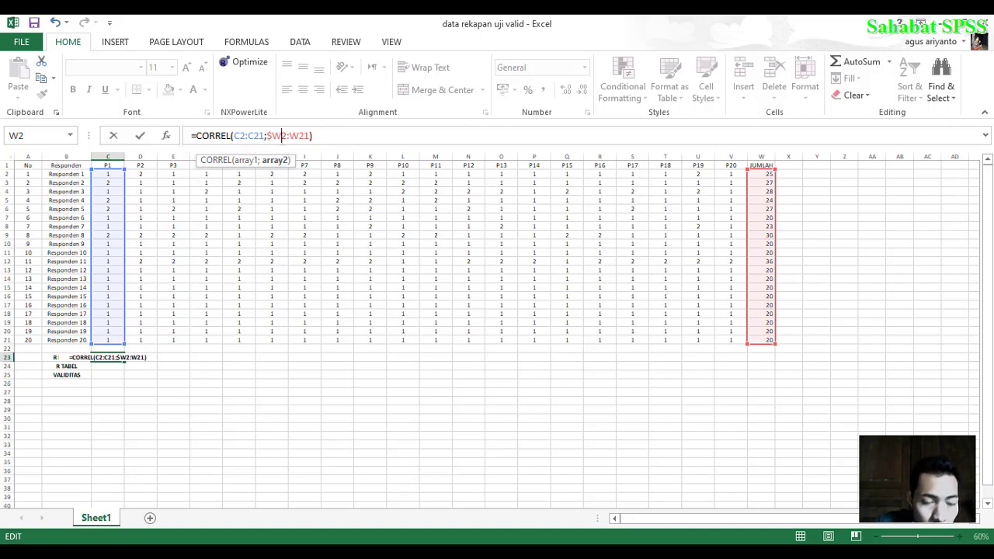
{"action": "type", "text": "$"}
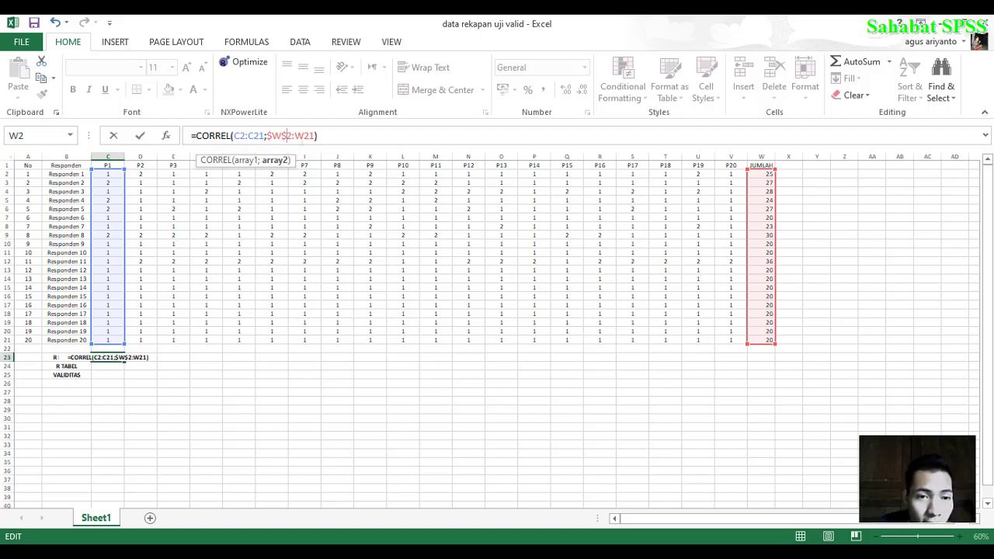
{"action": "left_click", "coordinate": [294, 135]}
{"action": "type", "text": "$"}
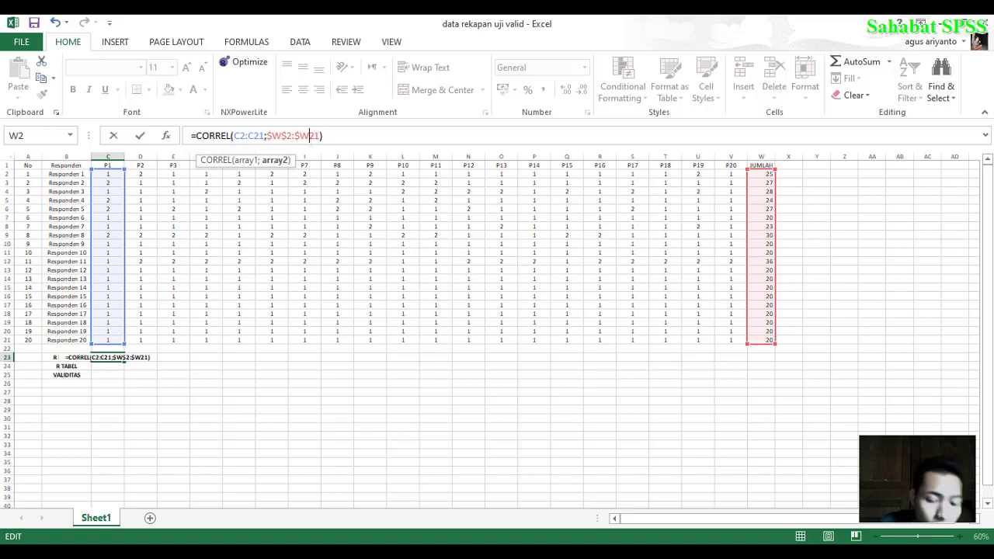
{"action": "left_click", "coordinate": [309, 135]}
{"action": "type", "text": "$"}
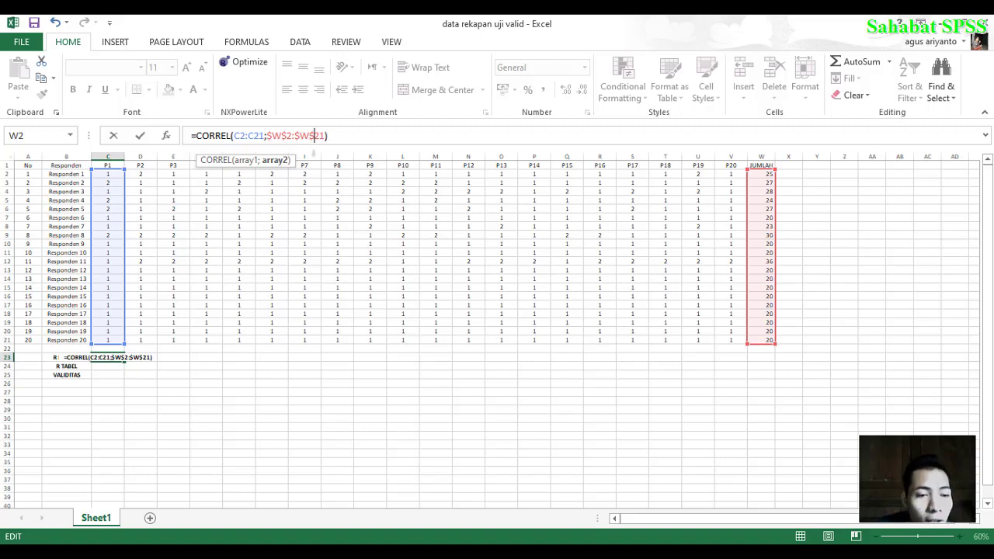
{"action": "key", "text": "Return"}
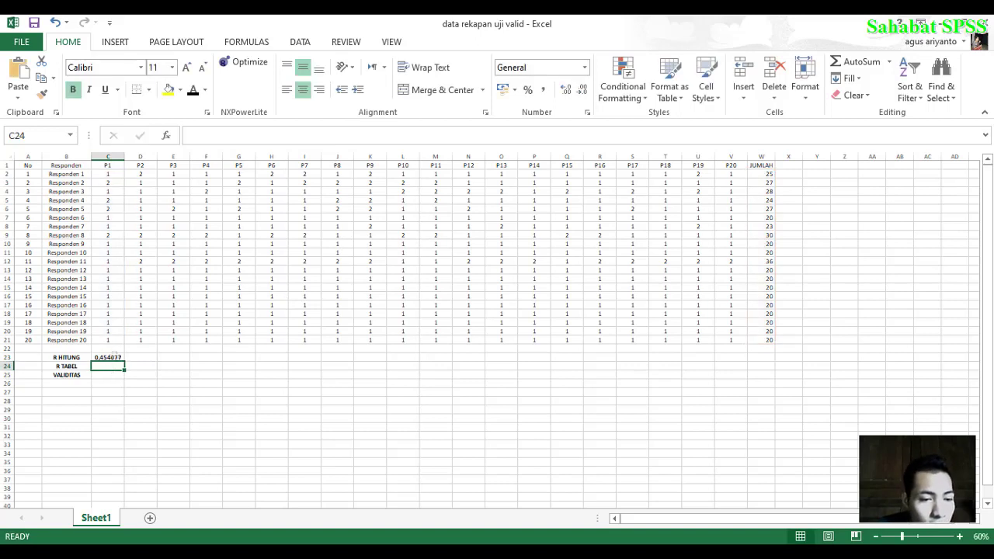
- Fill the R HITUNG correlation formula from C23 across to V23 for items P1 to P20
{"action": "left_click", "coordinate": [118, 358]}
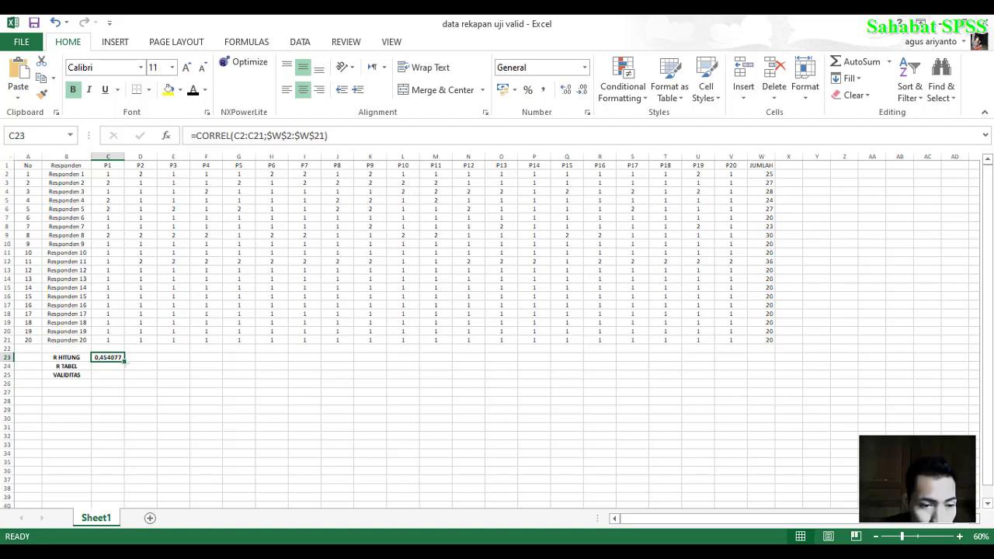
{"action": "left_click_drag", "start_coordinate": [124, 362], "coordinate": [747, 366]}
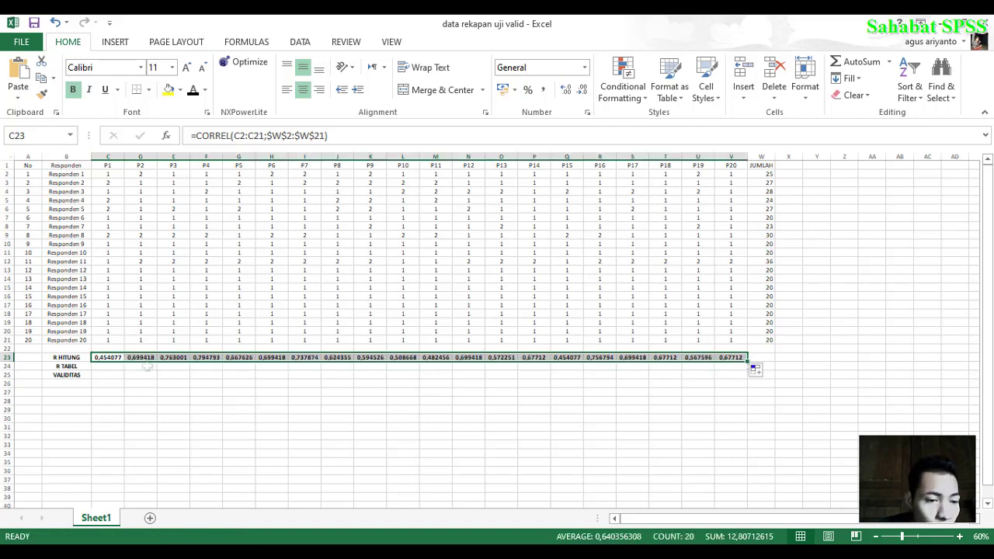
{"action": "left_click", "coordinate": [118, 368]}
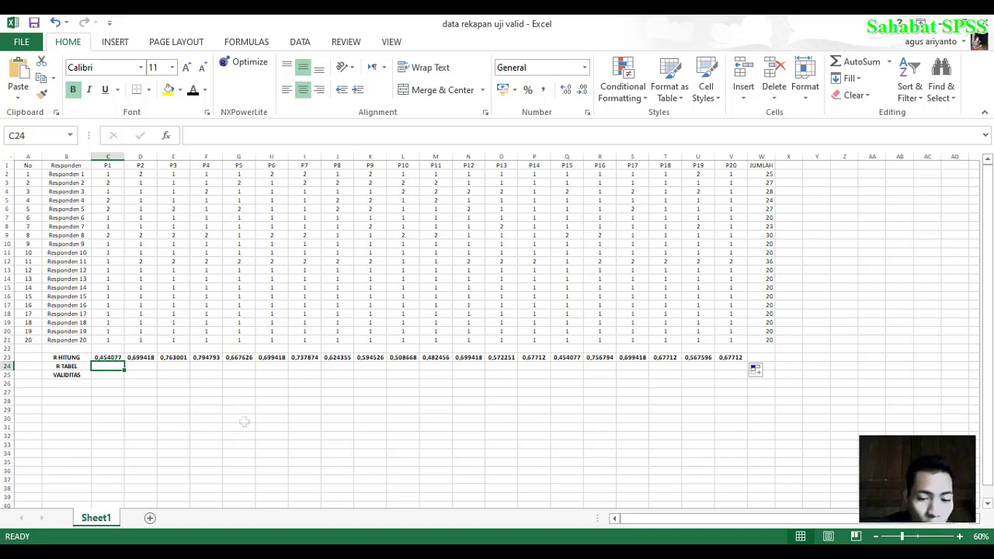
- Look up the 5% significance r value for n = 20 in tabel-r.png, and return to the data rekapan uji valid workbook
{"action": "mouse_move", "coordinate": [624, 555]}
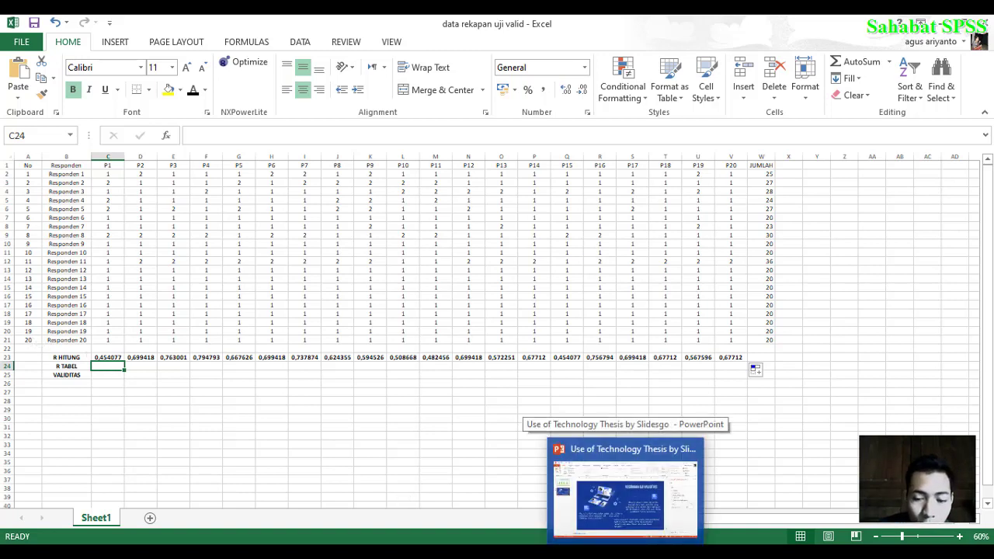
{"action": "mouse_move", "coordinate": [590, 555]}
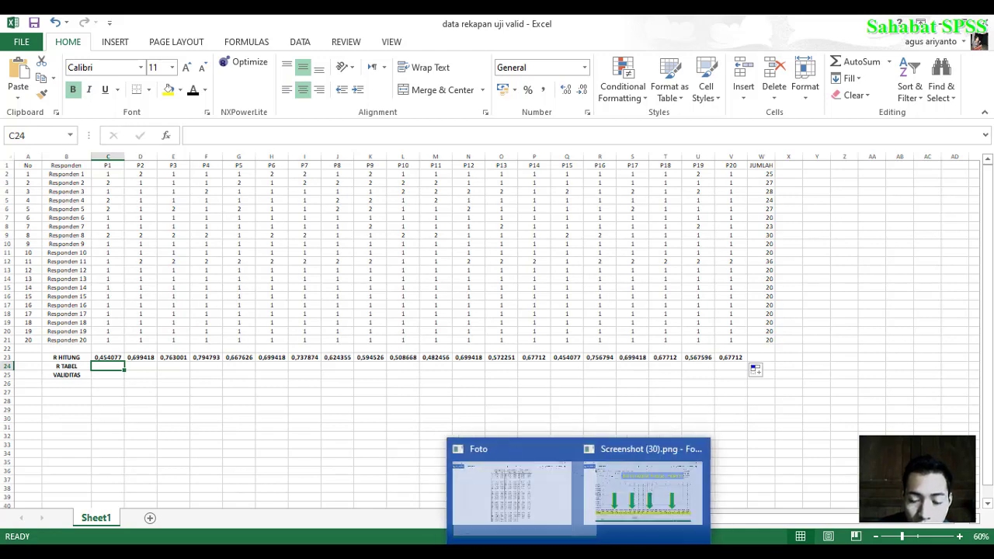
{"action": "left_click", "coordinate": [558, 533]}
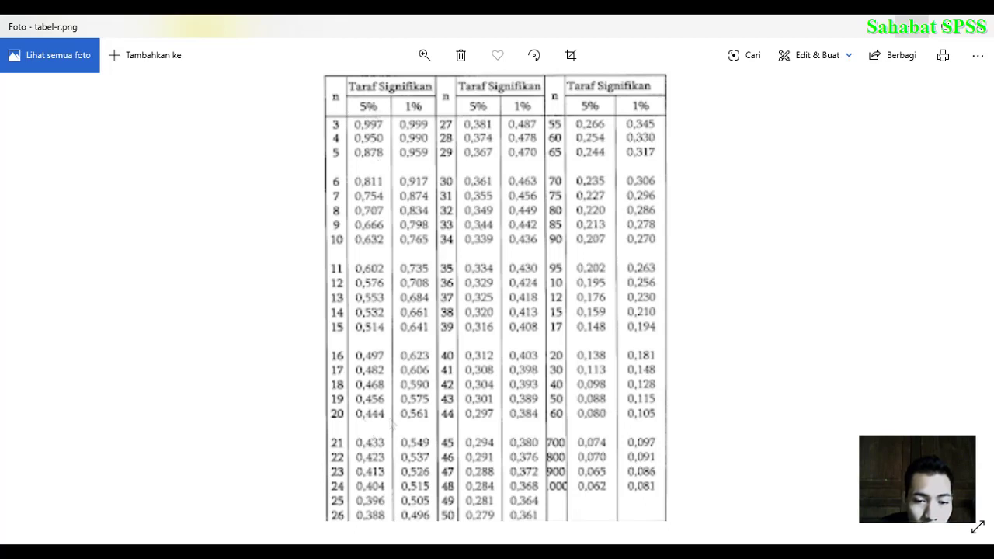
{"action": "scroll", "coordinate": [382, 428], "scroll_direction": "down", "scroll_amount": 3}
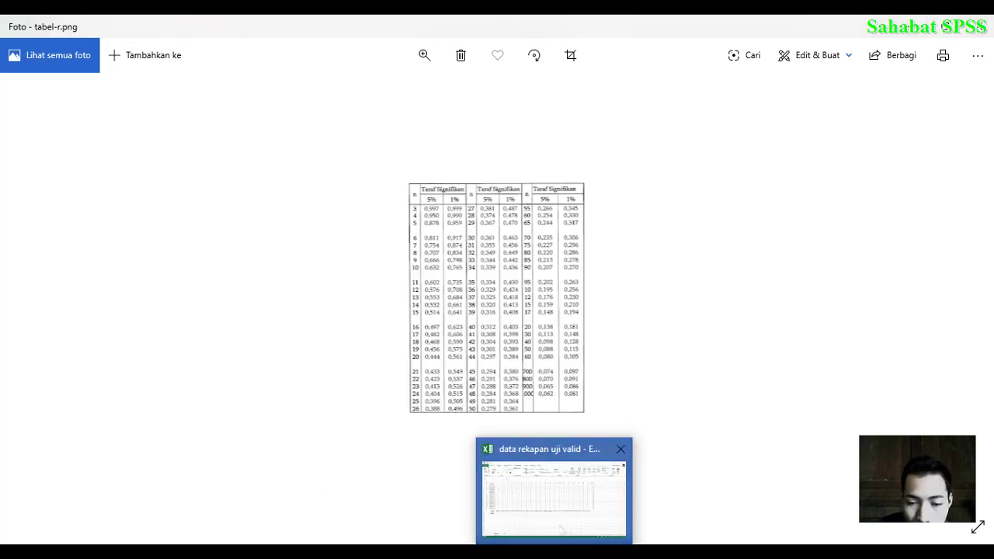
{"action": "left_click", "coordinate": [558, 497]}
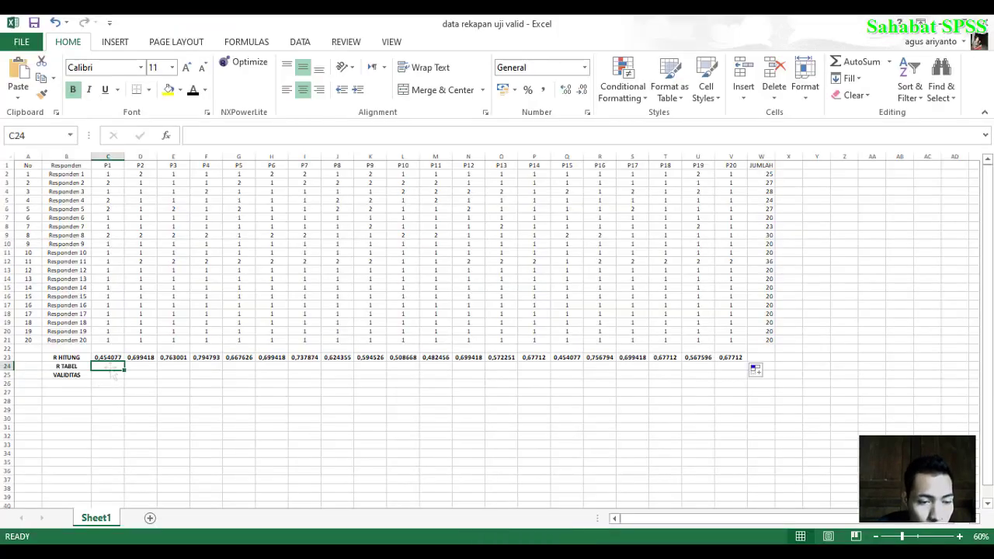
- Enter 0,444 in C24 as the R TABEL value for P1 and fill it across to V24 for items P1 to P20
{"action": "type", "text": "0,4444"}
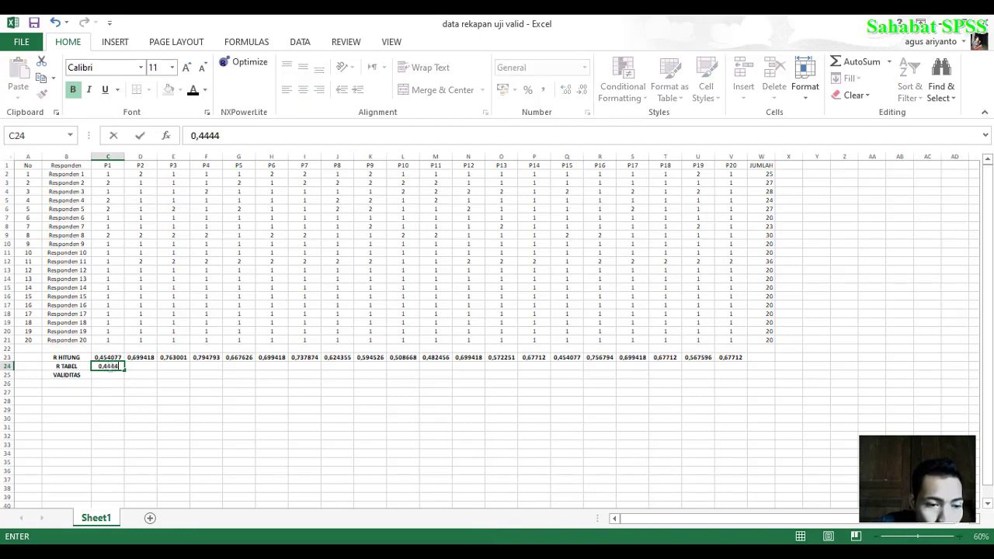
{"action": "key", "text": "BackSpace"}
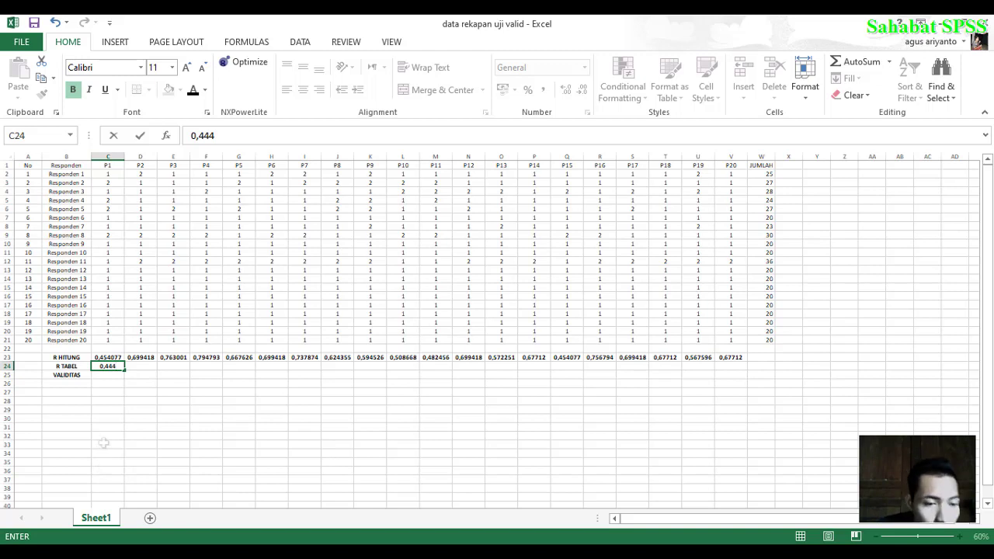
{"action": "left_click_drag", "start_coordinate": [124, 371], "coordinate": [753, 396]}
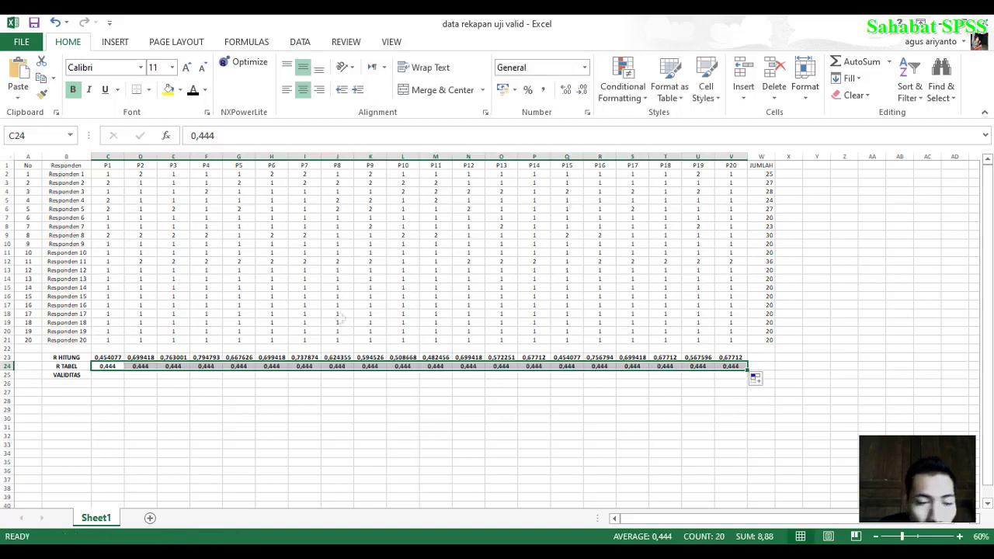
- Try the formula =IF(C23;C24;C25) in C25, the VALIDITAS cell for P1
{"action": "left_click", "coordinate": [97, 375]}
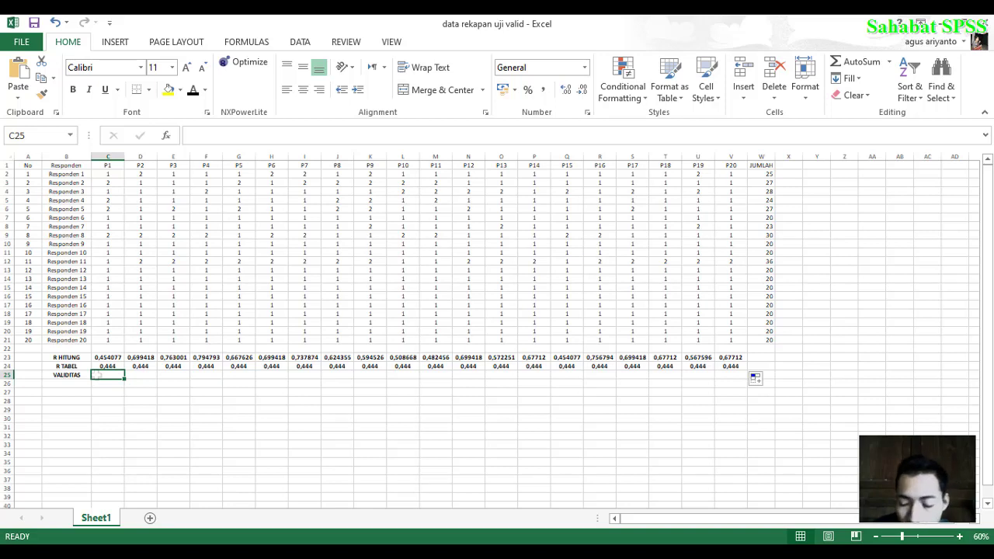
{"action": "type", "text": "="}
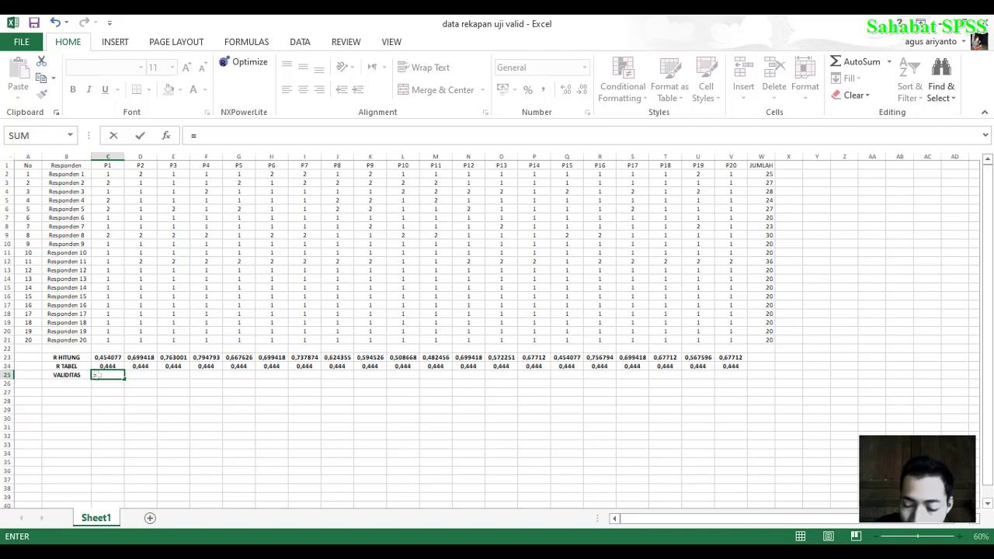
{"action": "type", "text": "if"}
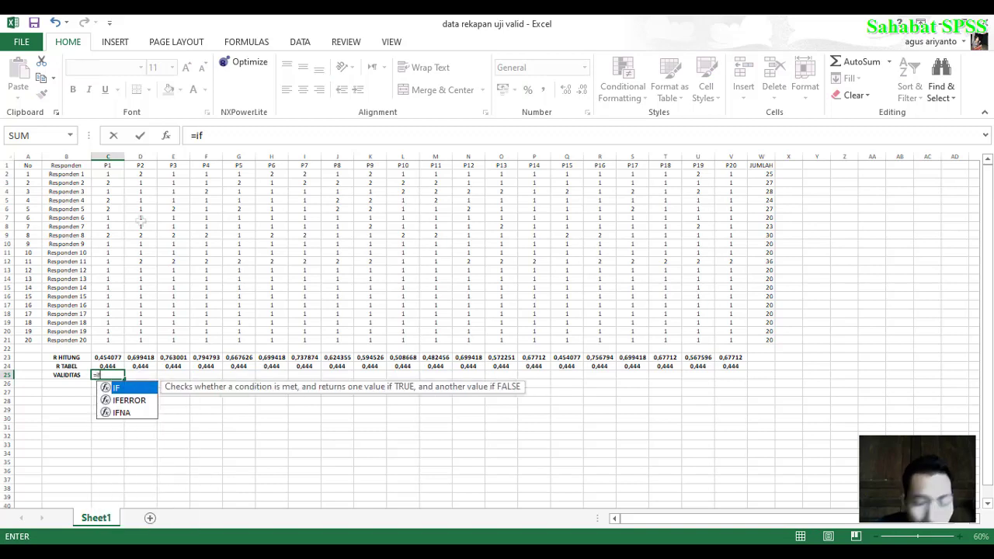
{"action": "type", "text": "("}
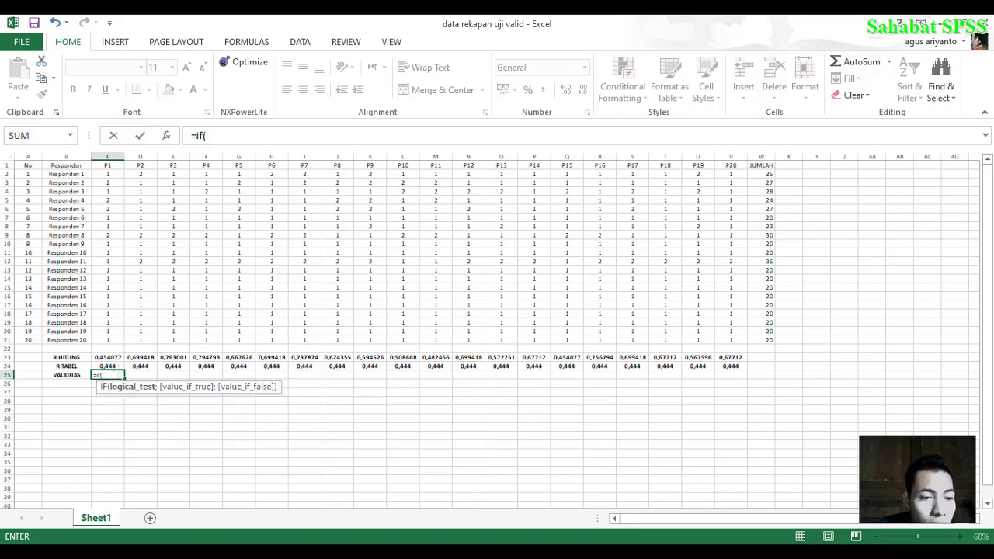
{"action": "left_click", "coordinate": [108, 358]}
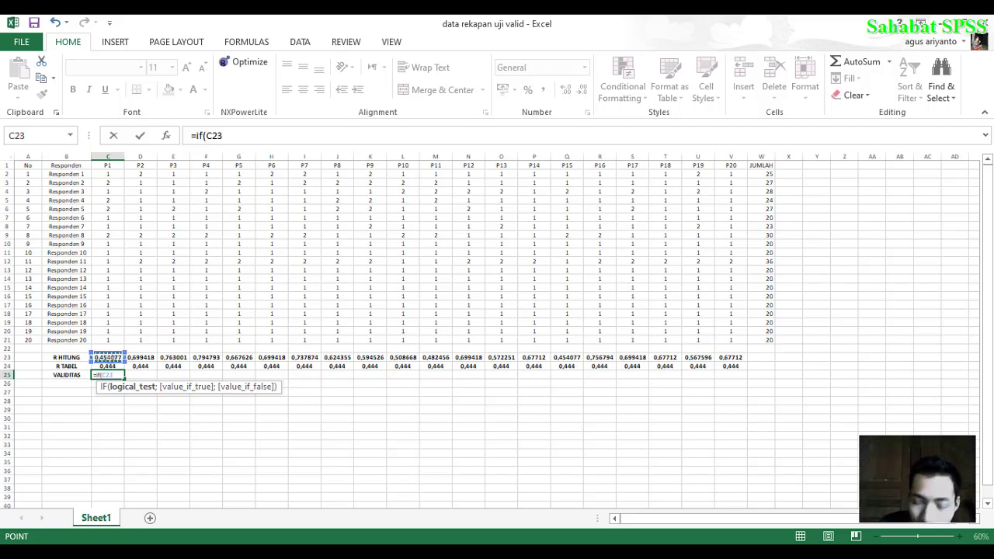
{"action": "type", "text": ";"}
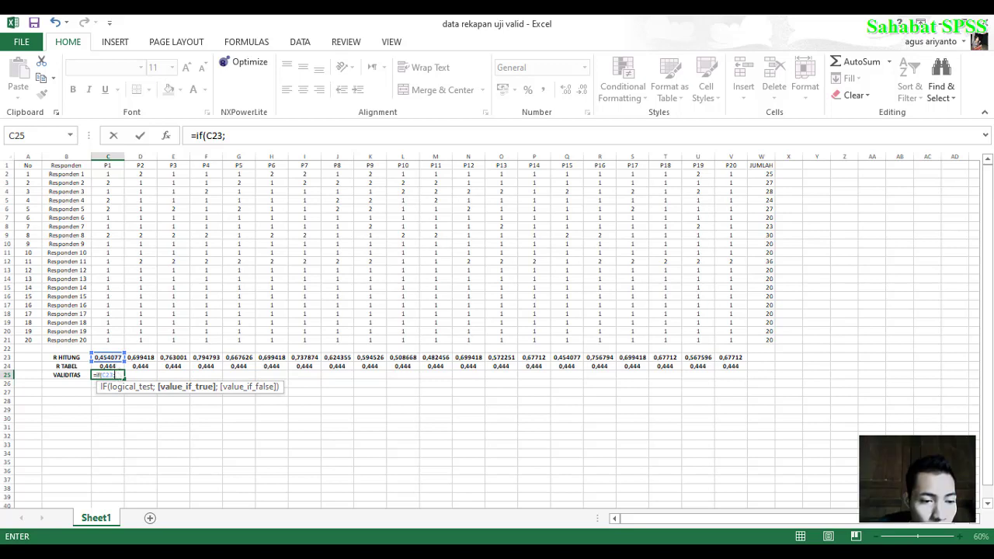
{"action": "left_click", "coordinate": [107, 366]}
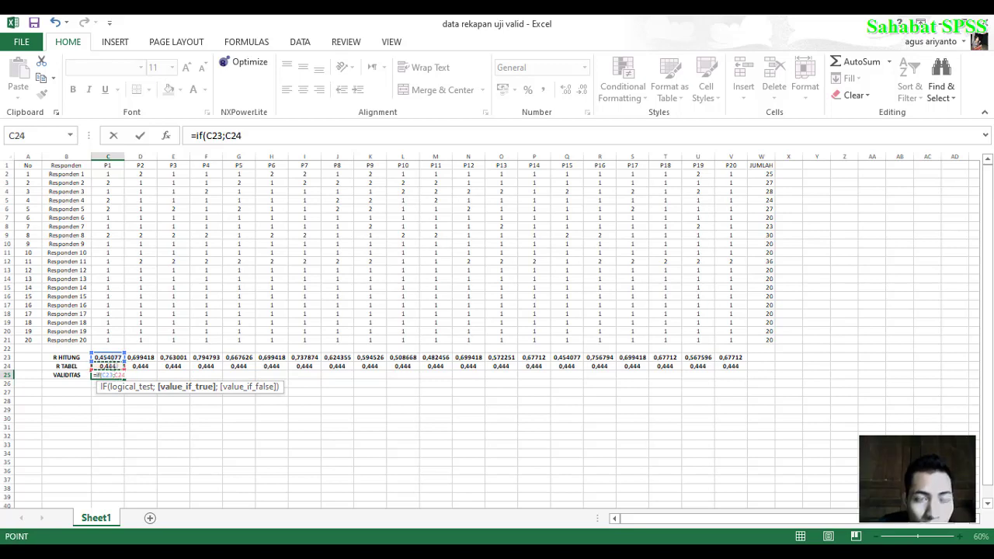
{"action": "type", "text": ";"}
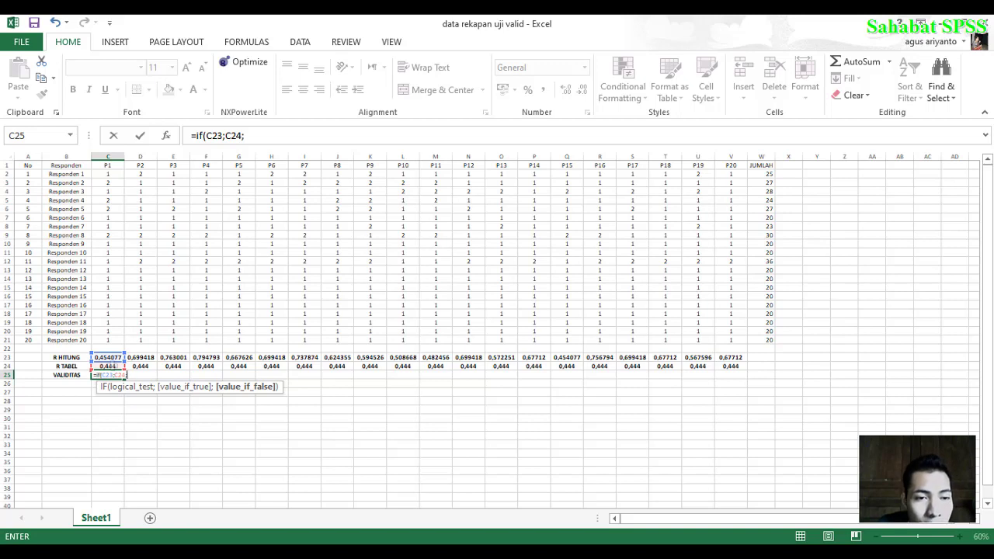
{"action": "key", "text": "Left"}
{"action": "key", "text": "Left"}
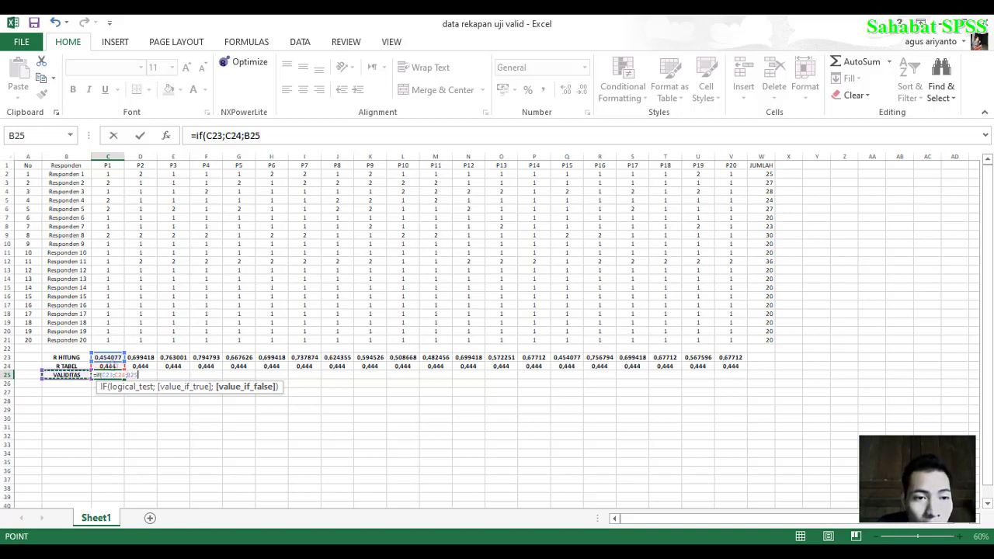
{"action": "key", "text": "Right"}
{"action": "key", "text": "Right"}
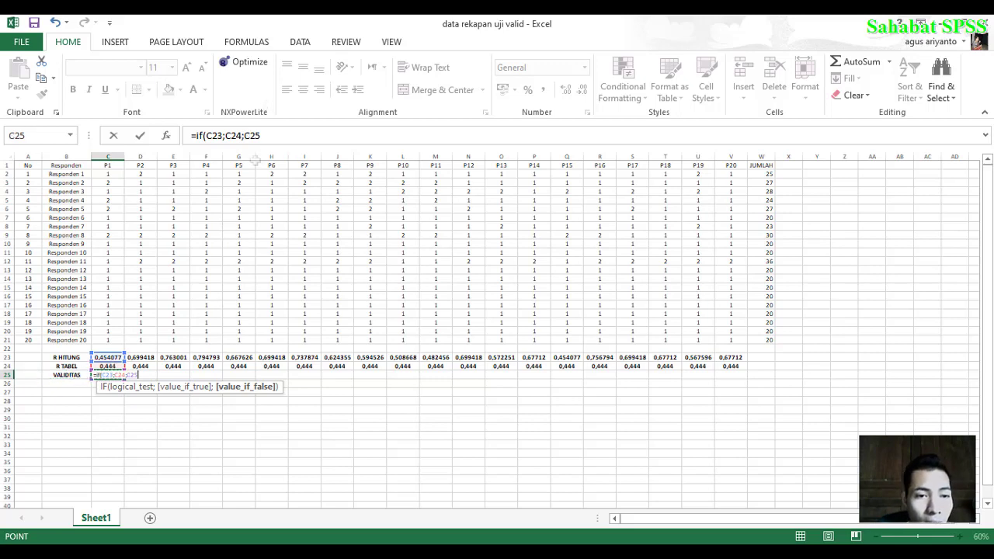
{"action": "left_click", "coordinate": [265, 135]}
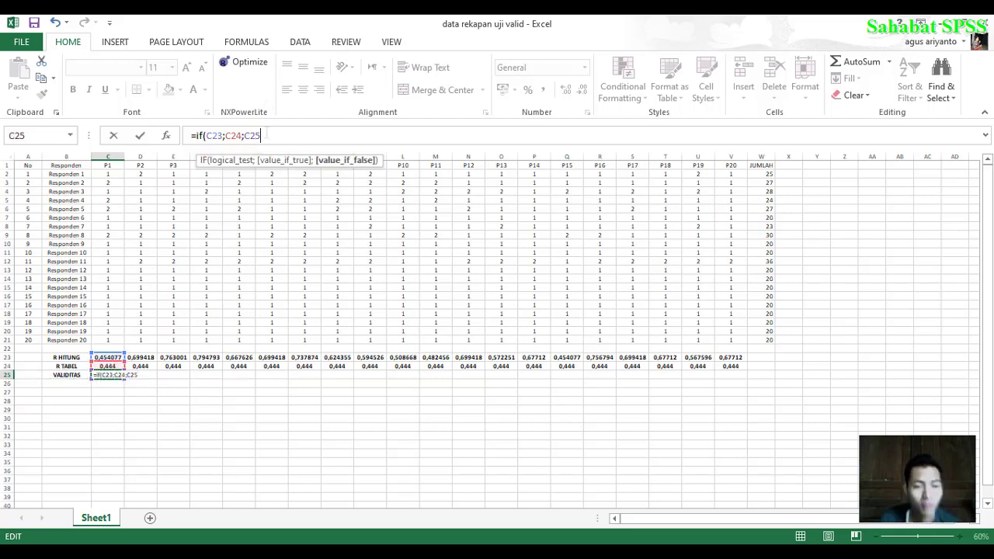
{"action": "left_click", "coordinate": [112, 415]}
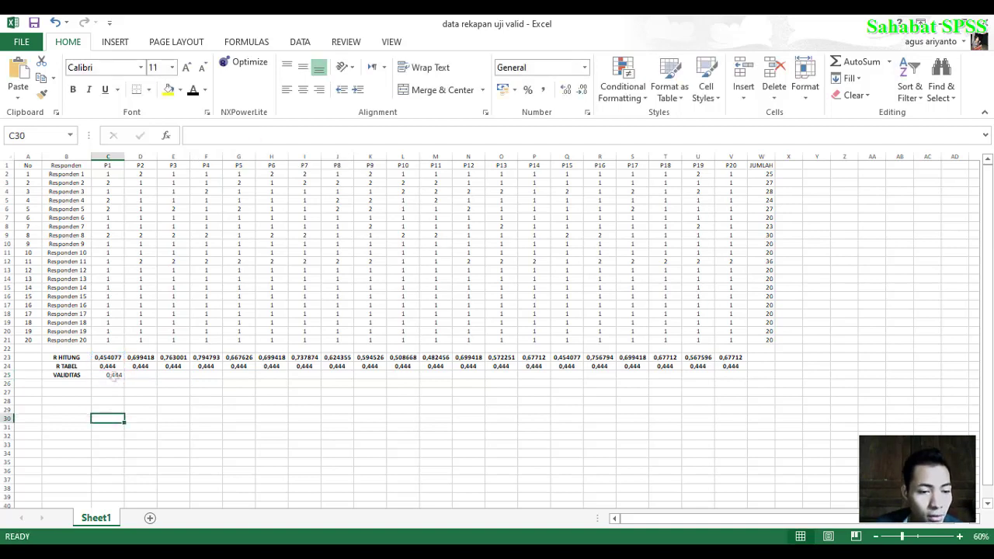
- Replace the formula in C25 with a new IF formula whose logical test is C23>=C24
{"action": "left_click", "coordinate": [113, 374]}
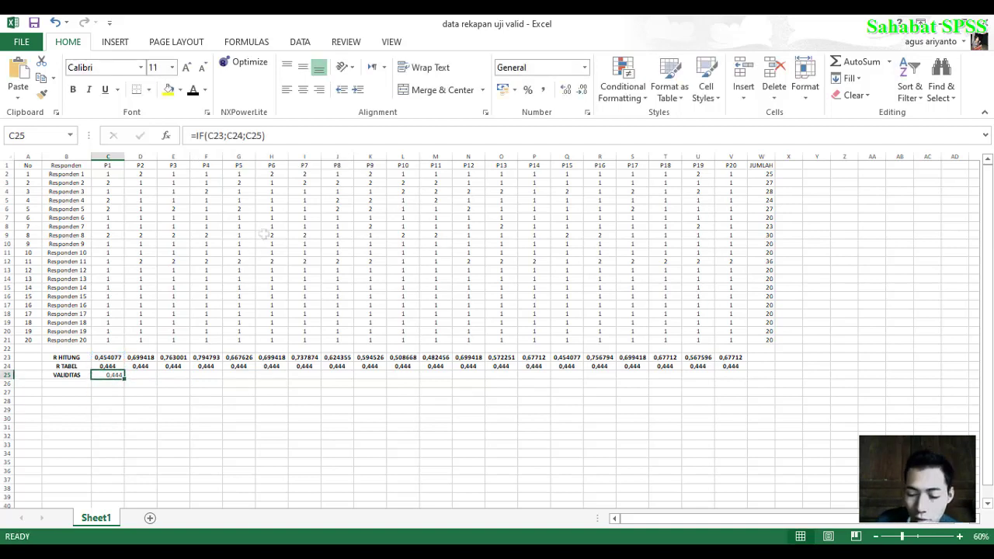
{"action": "type", "text": "="}
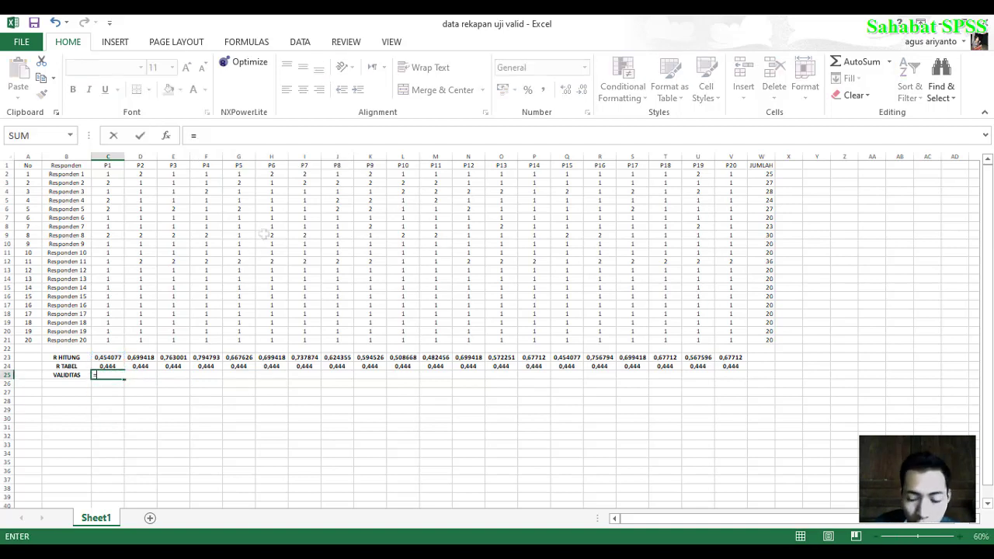
{"action": "type", "text": "IF("}
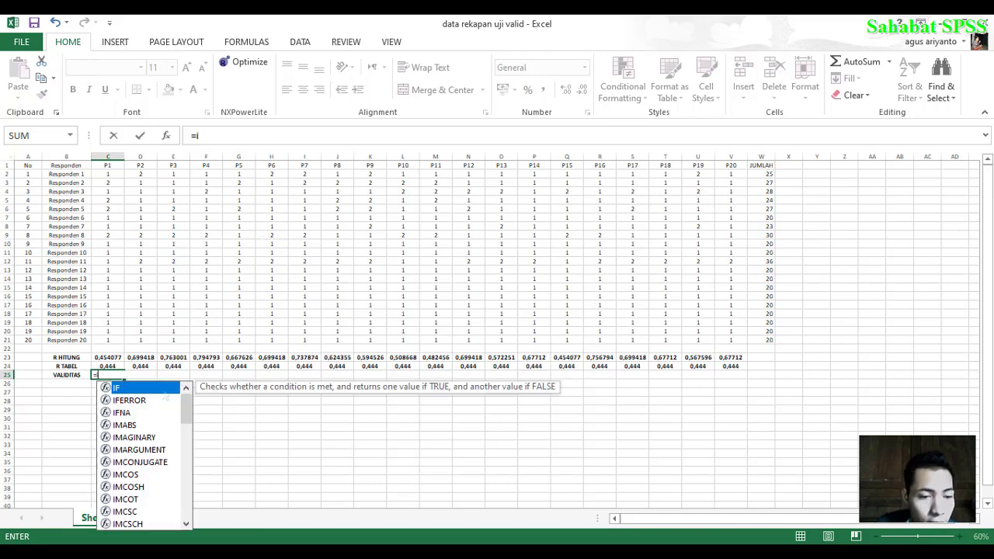
{"action": "left_click", "coordinate": [116, 358]}
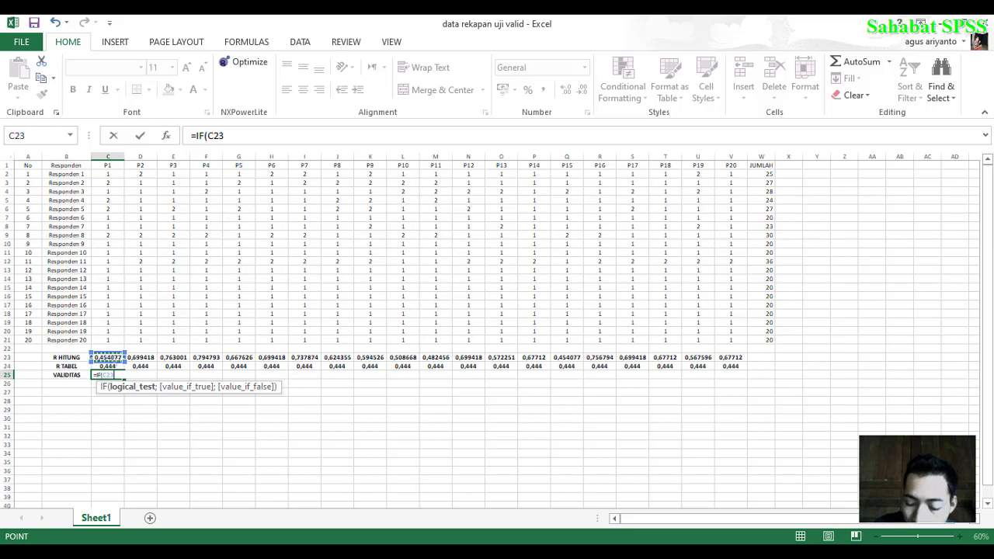
{"action": "type", "text": ">"}
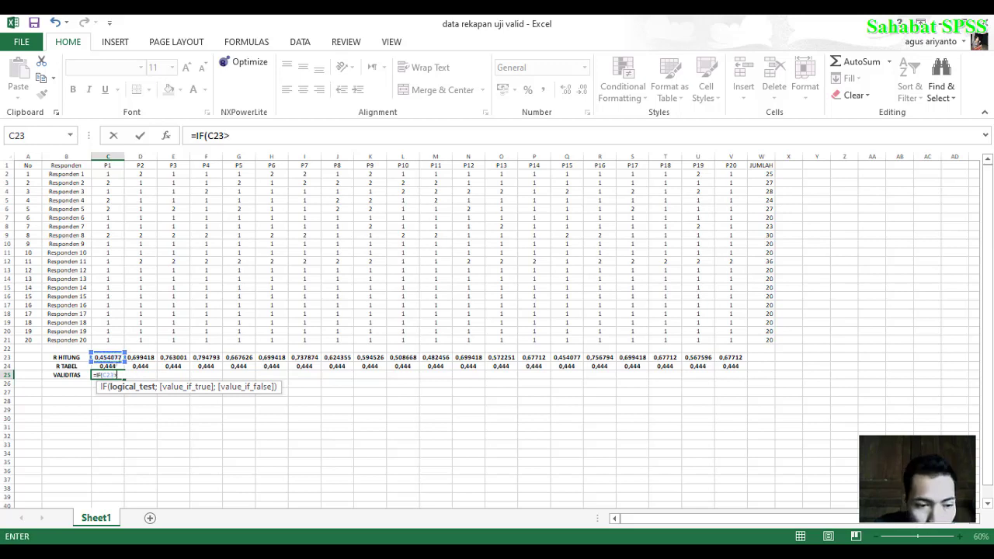
{"action": "type", "text": "="}
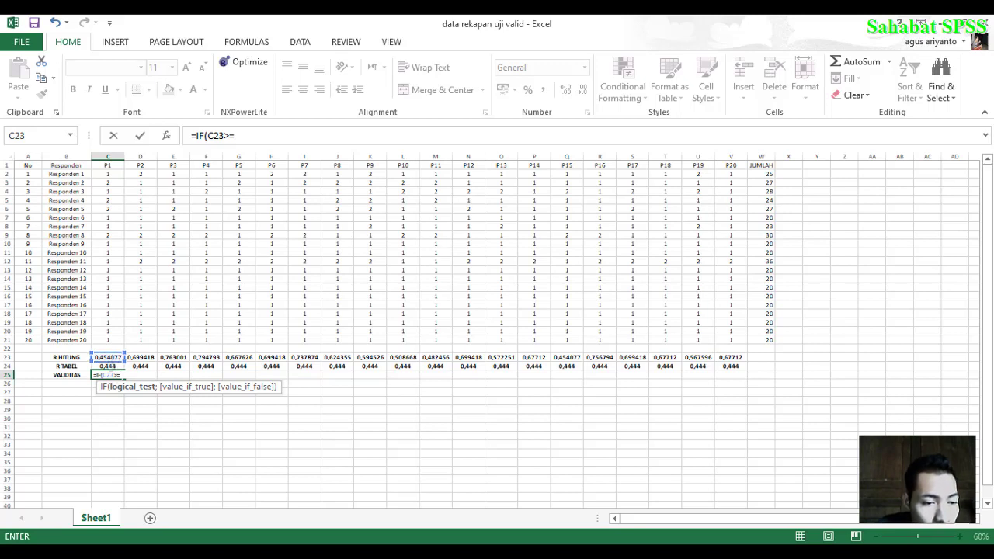
{"action": "left_click", "coordinate": [112, 366]}
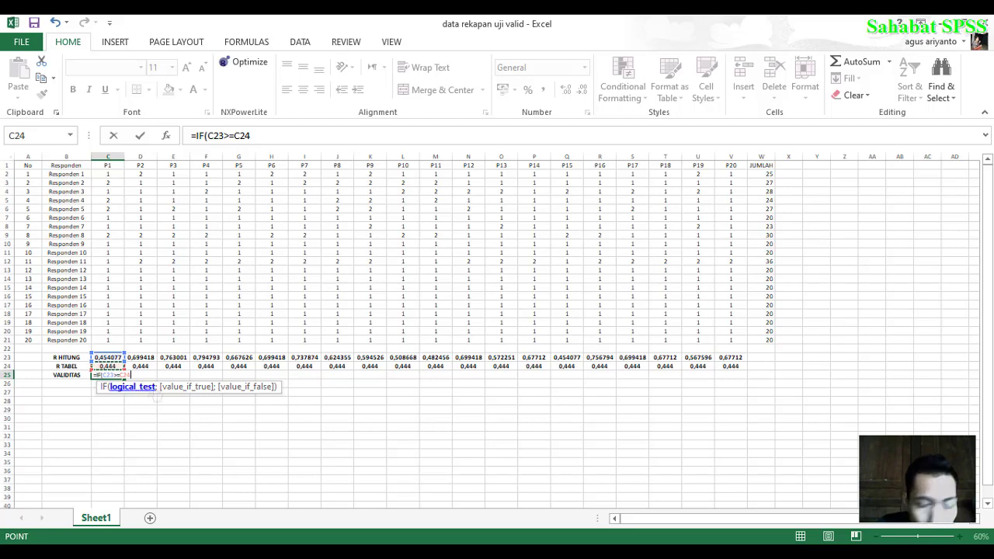
- Add "Valid" as the value-if-true argument of the IF formula in C25
{"action": "type", "text": ";"}
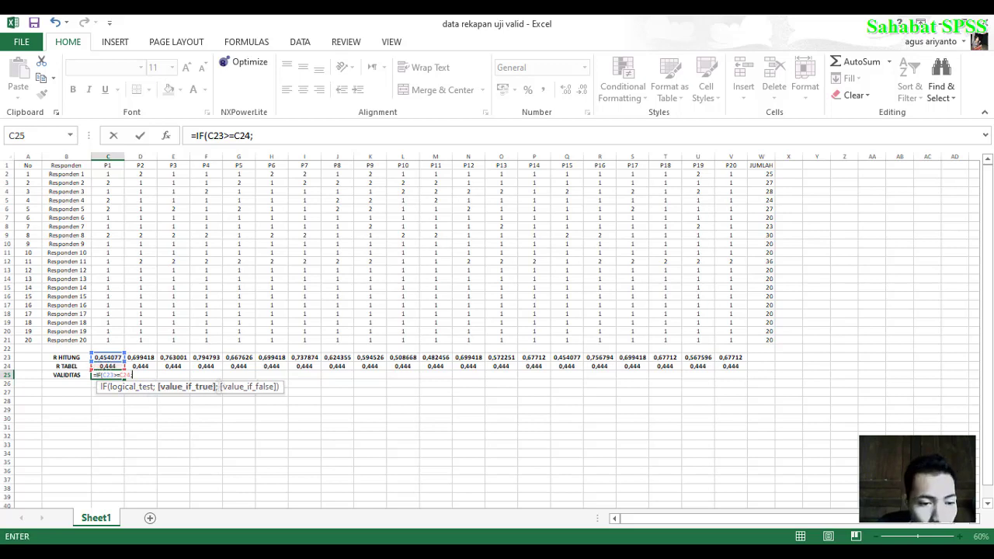
{"action": "type", "text": "\""}
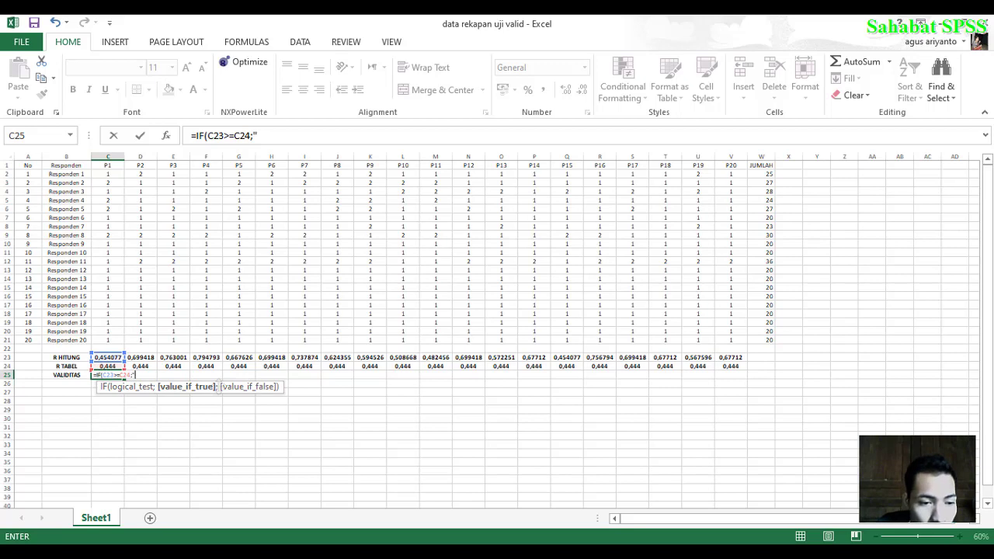
{"action": "type", "text": "V"}
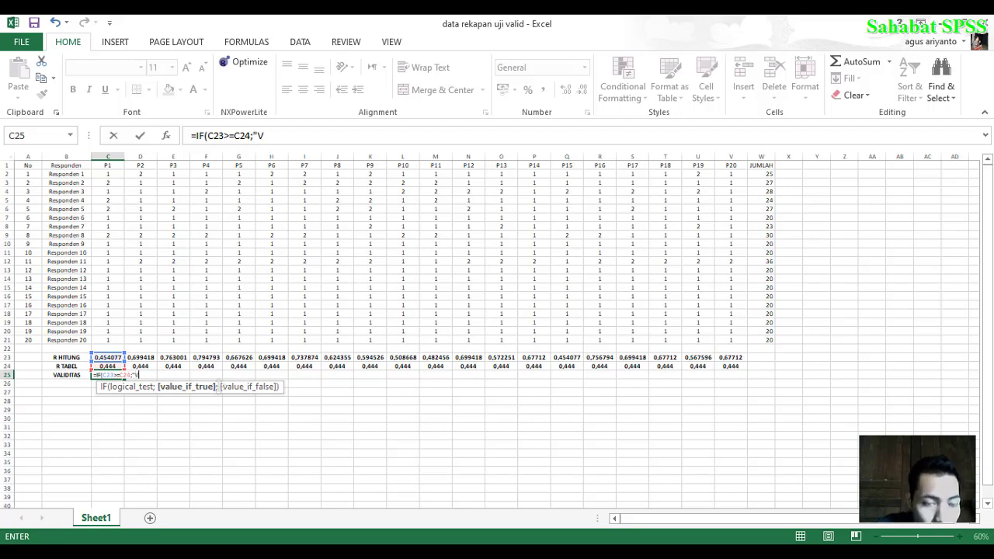
{"action": "type", "text": "alid"}
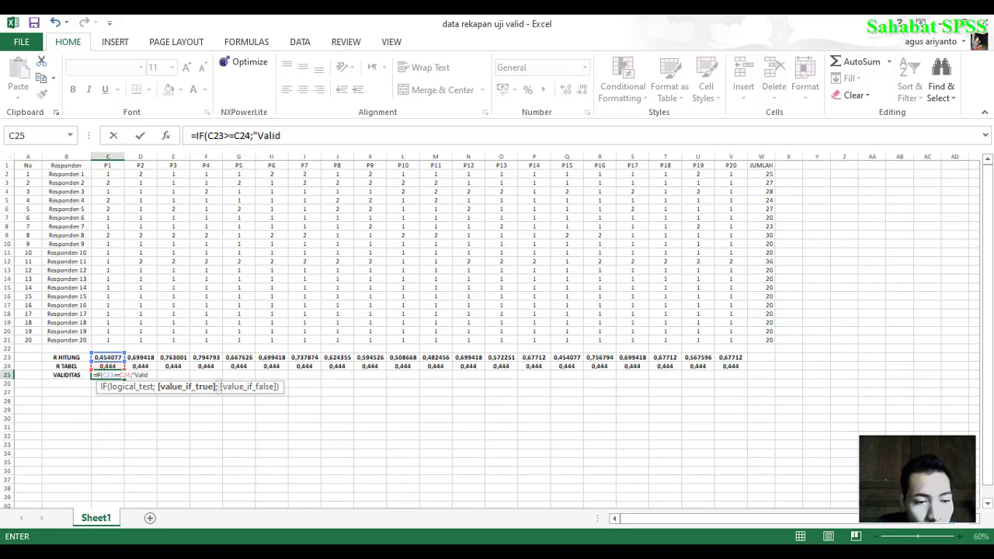
{"action": "type", "text": "\""}
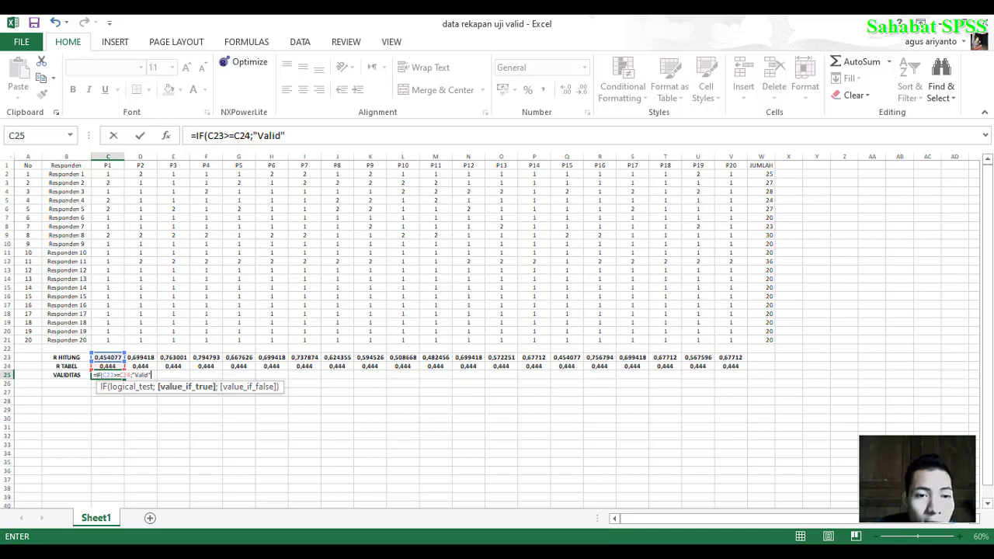
{"action": "left_click", "coordinate": [296, 136]}
{"action": "left_click", "coordinate": [296, 136]}
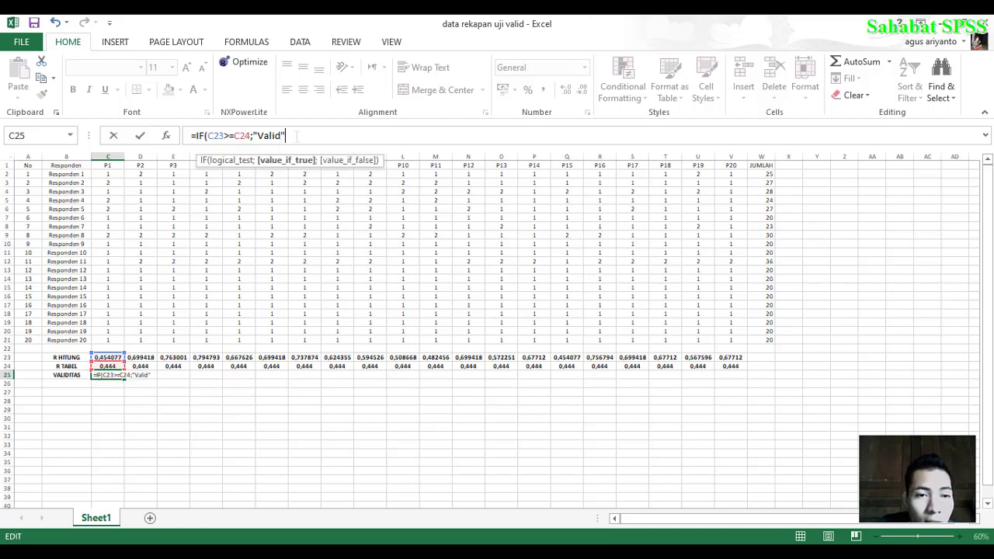
- Complete the C25 formula with "Tidak Valid" as the value if false, giving =IF(C23>=C24;"Valid";"Tidak Valid")
{"action": "type", "text": ";"}
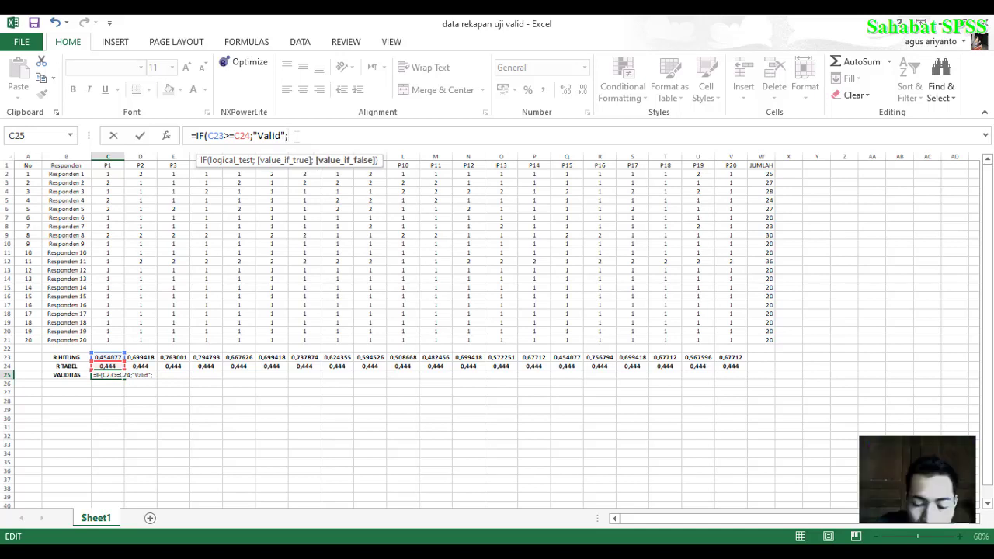
{"action": "type", "text": "\""}
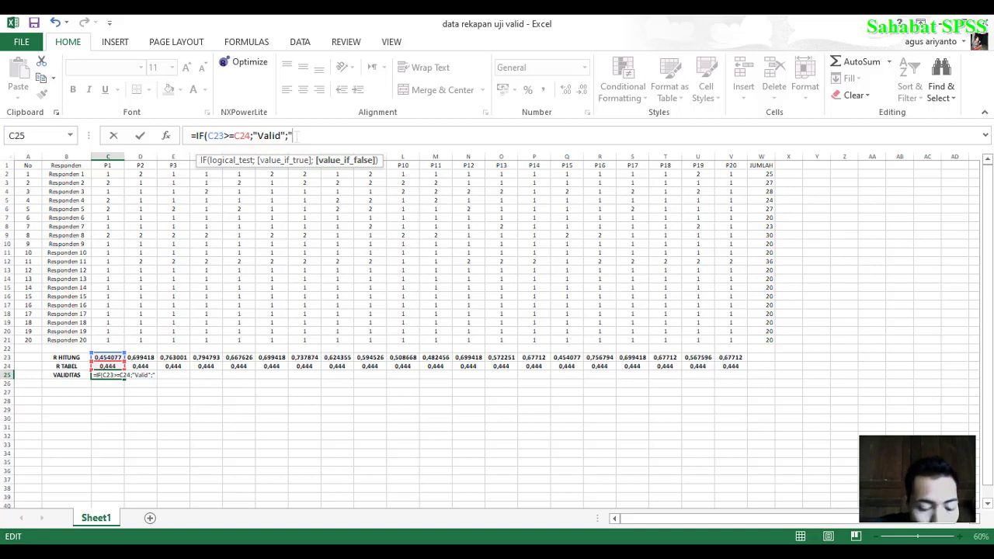
{"action": "type", "text": "Tidak Valid"}
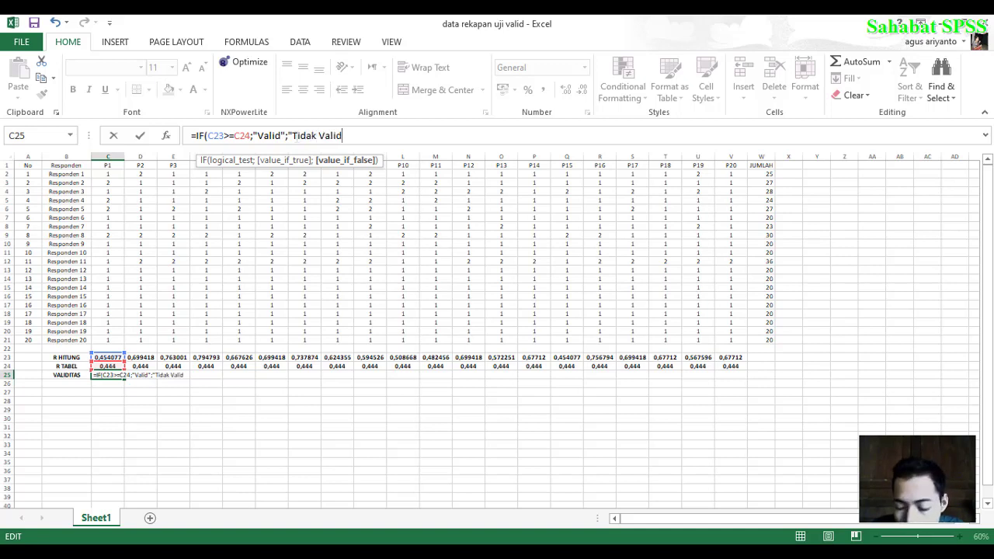
{"action": "type", "text": "\""}
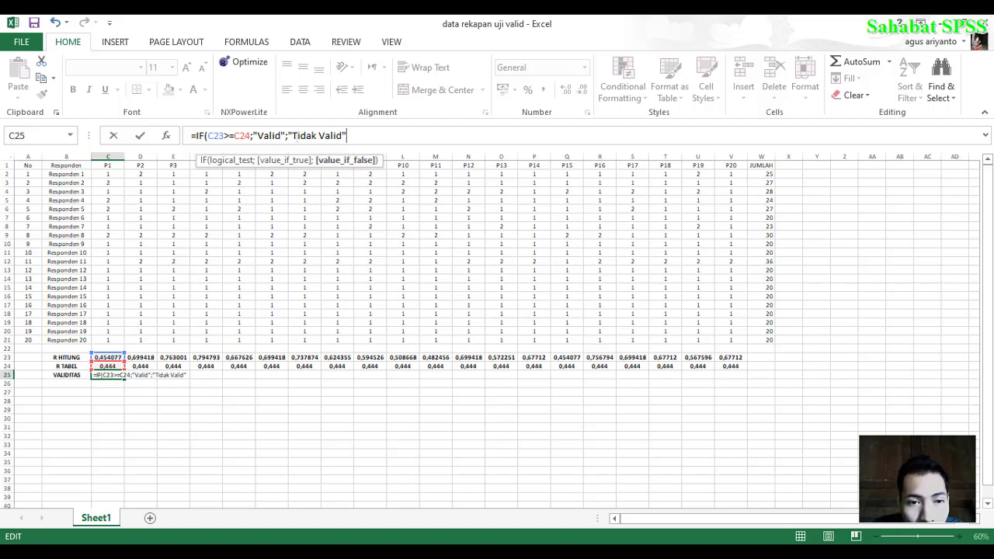
{"action": "type", "text": ")"}
{"action": "key", "text": "Return"}
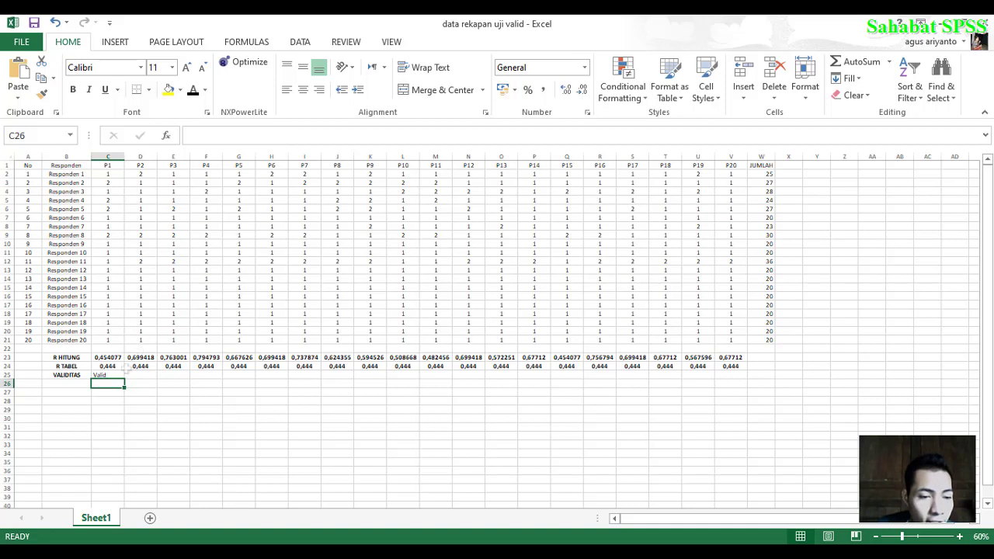
- Fill the VALIDITAS formula from C25 across to V25 for items P1 to P20, and check the copied formula for P20
{"action": "left_click", "coordinate": [117, 375]}
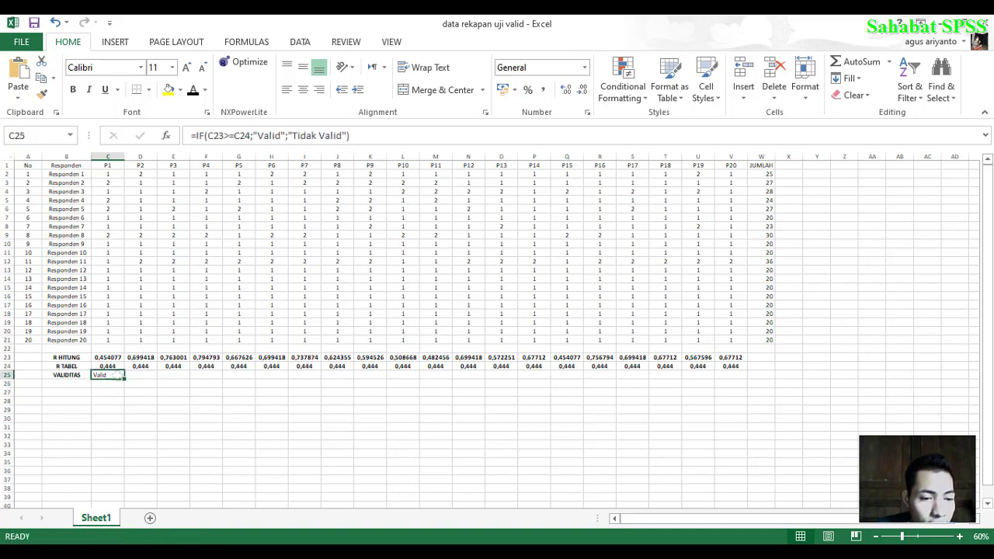
{"action": "left_click_drag", "start_coordinate": [124, 378], "coordinate": [747, 376]}
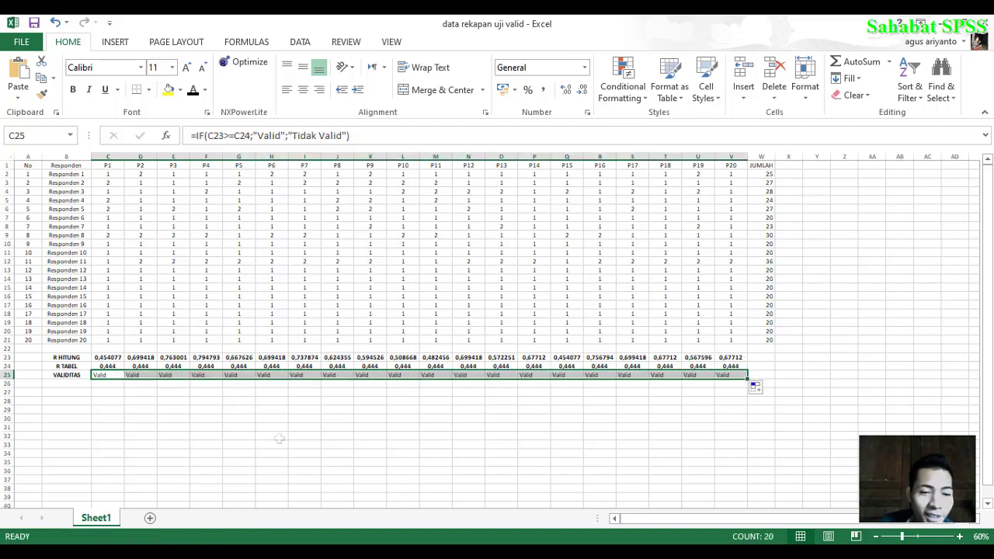
{"action": "left_click", "coordinate": [279, 439]}
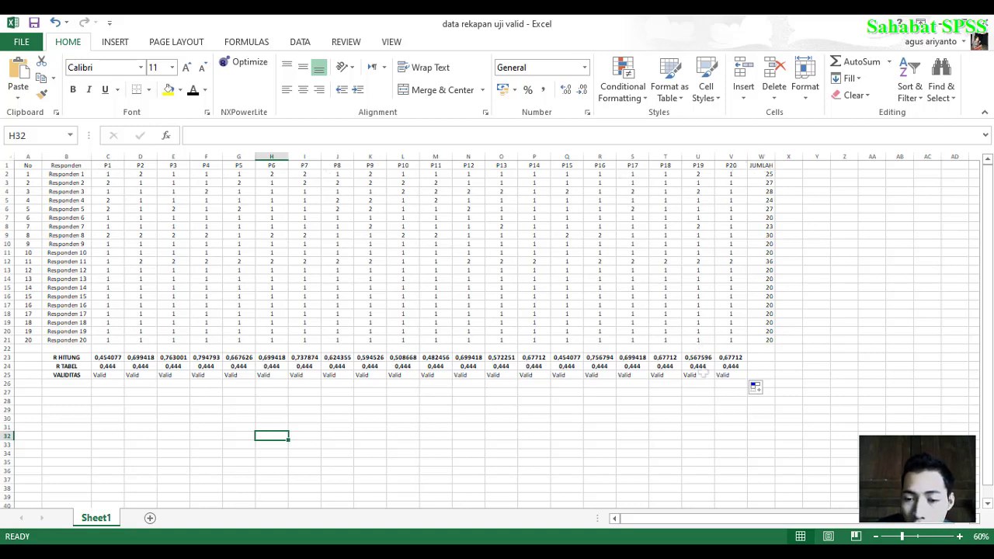
{"action": "left_click", "coordinate": [722, 376]}
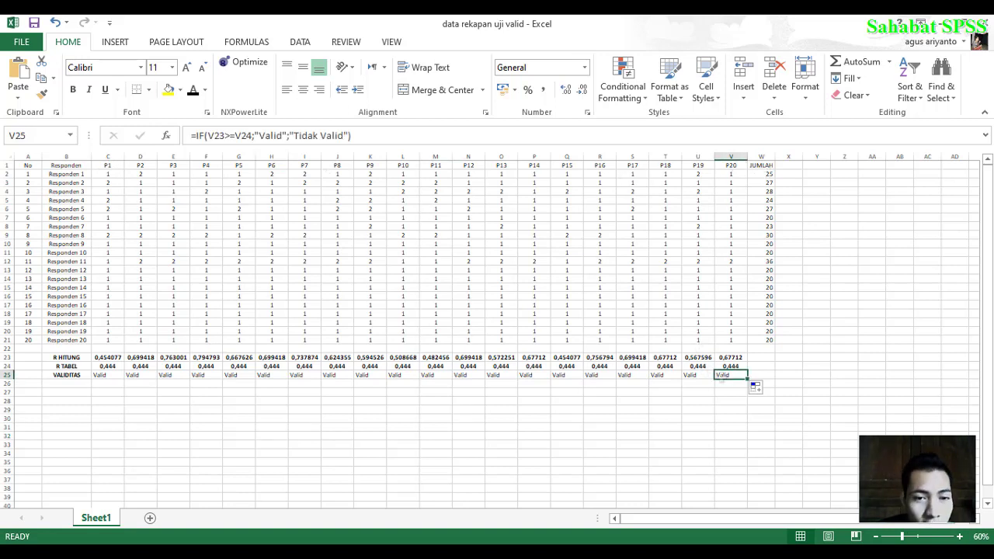